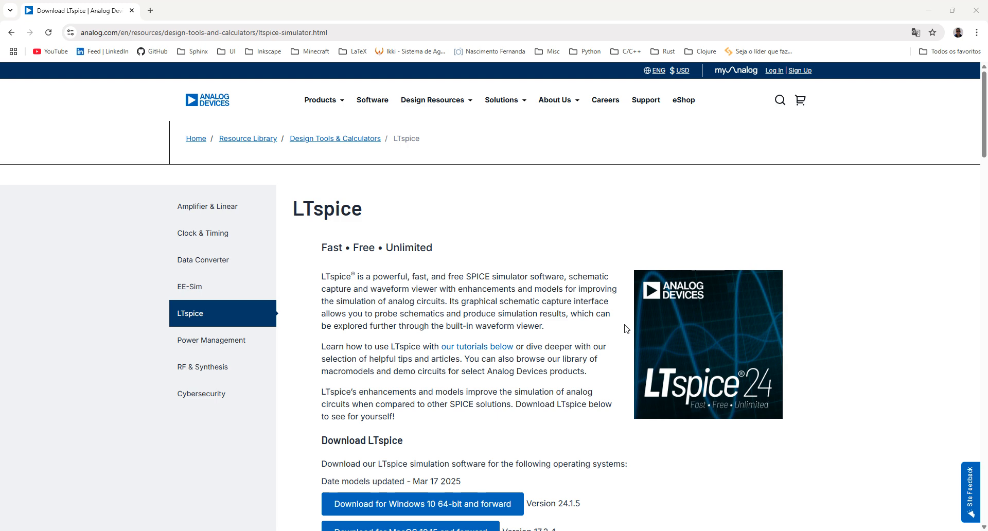
Search the web for "ltspice" in a new tab, and return to the download options on the Analog Devices LTspice page.
click(588, 209)
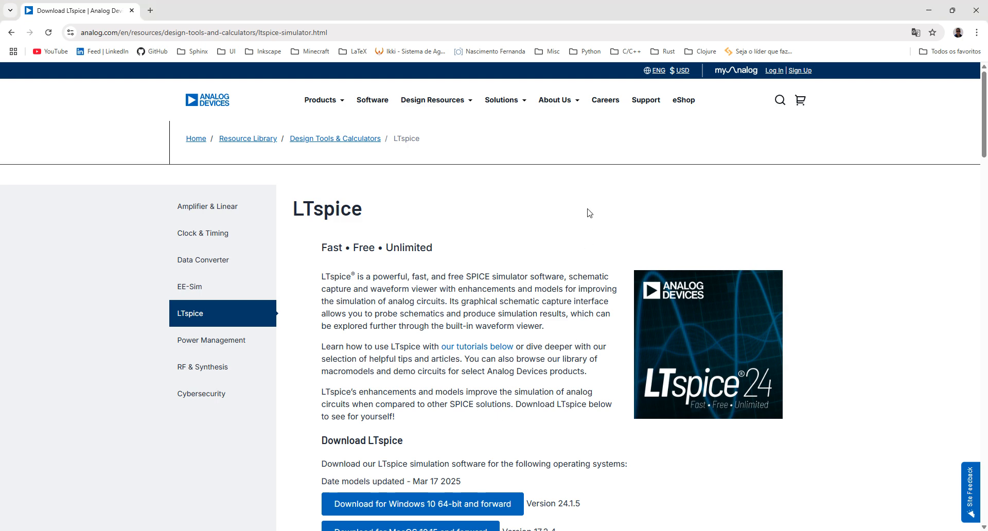
key(ctrl+t)
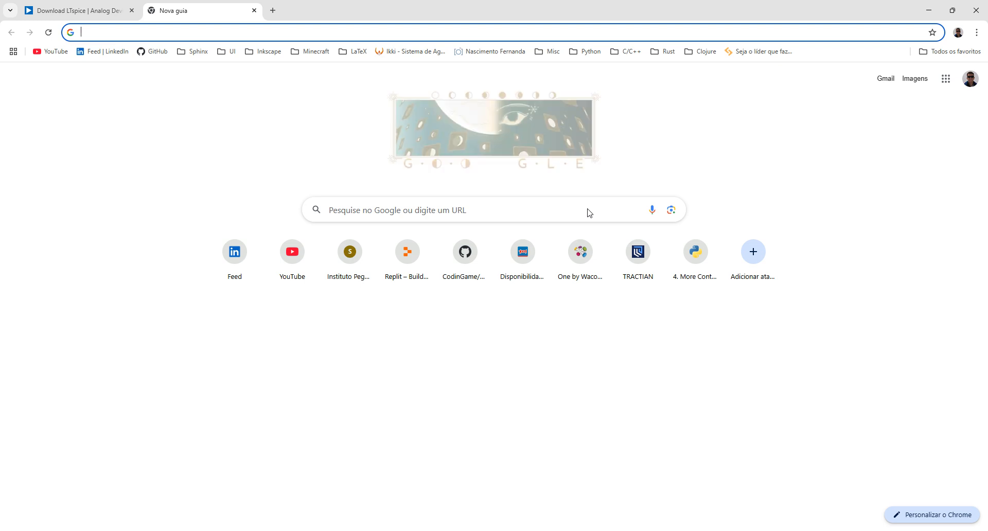
text(lt)
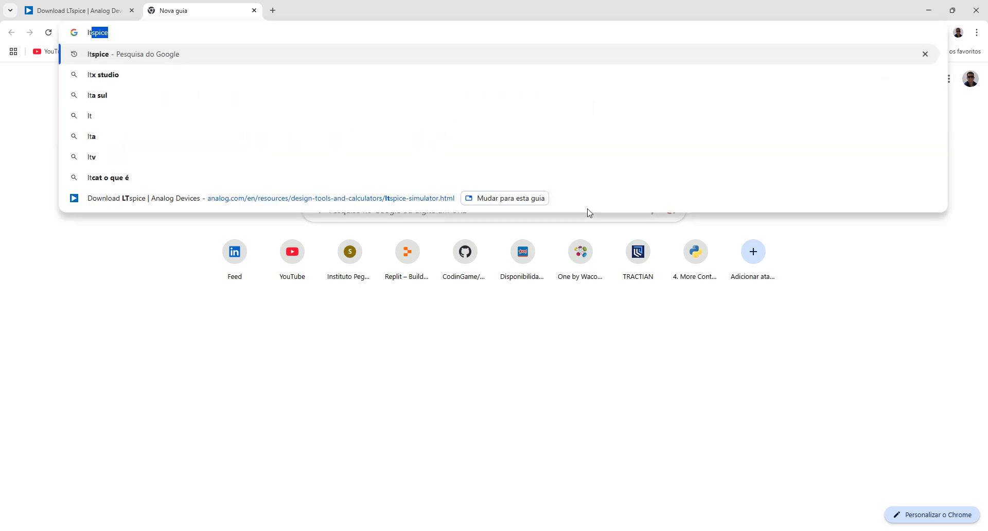
text(spice)
key(Return)
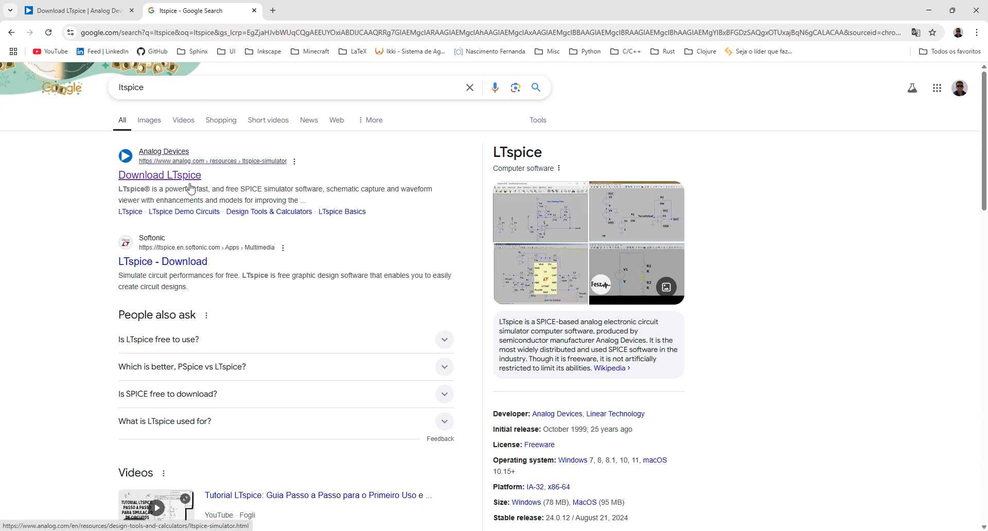
click(93, 11)
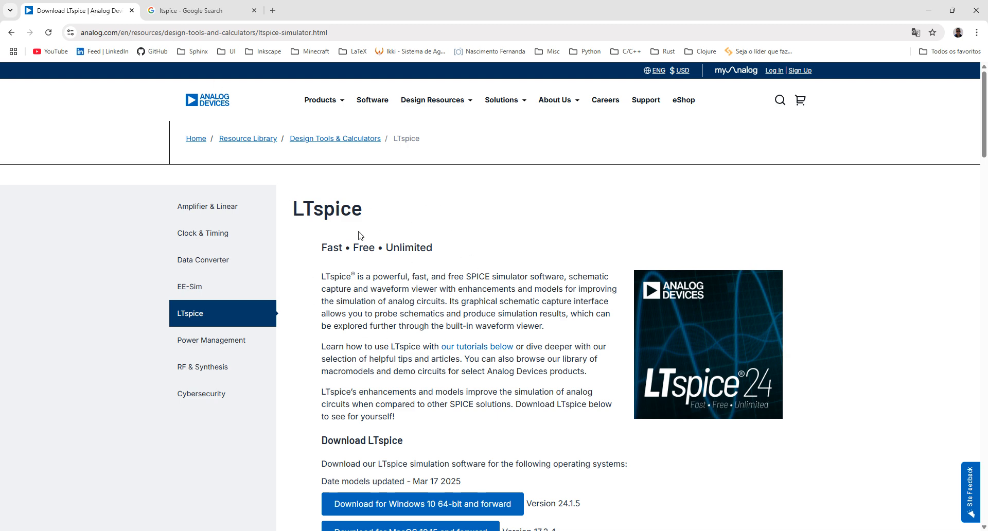
scroll(360, 242, down, 3)
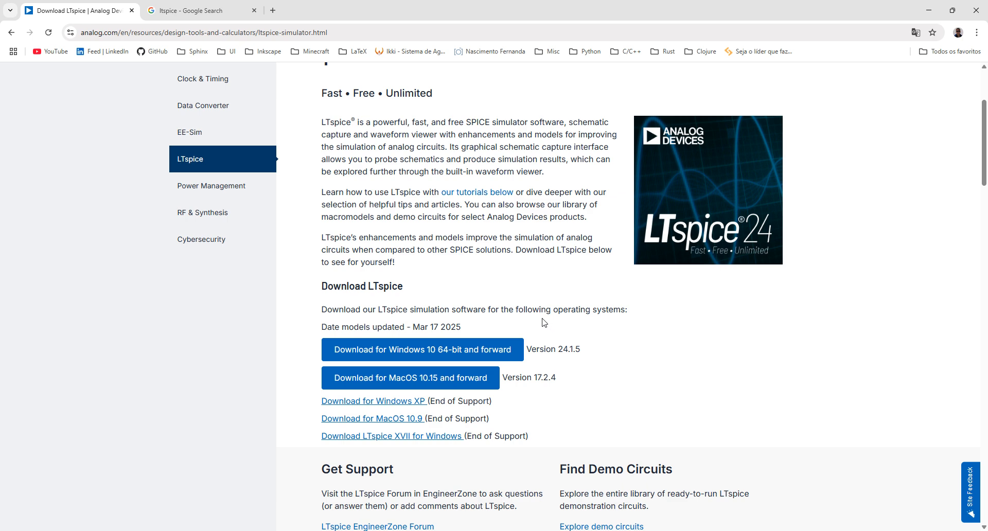
Launch LTspice and create a new blank schematic.
key(super)
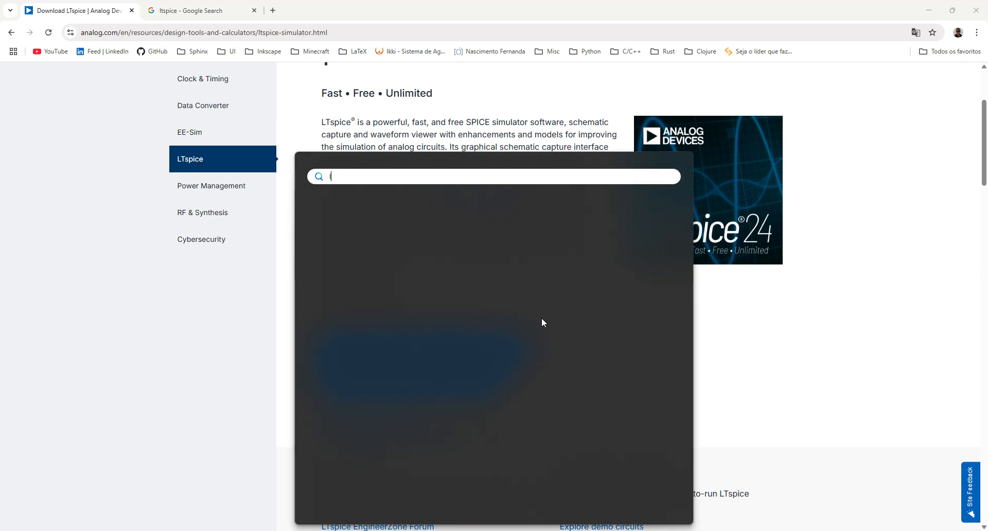
text(lt)
key(Return)
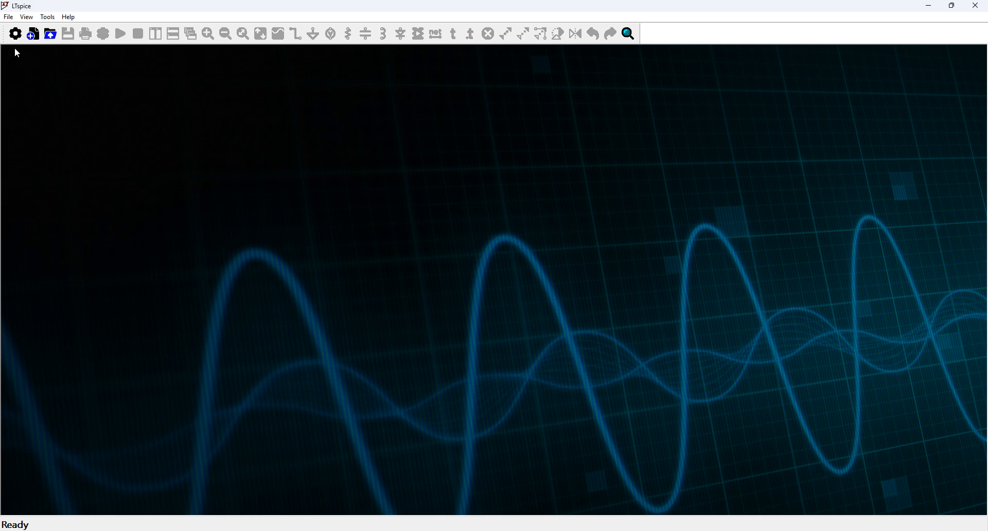
click(8, 17)
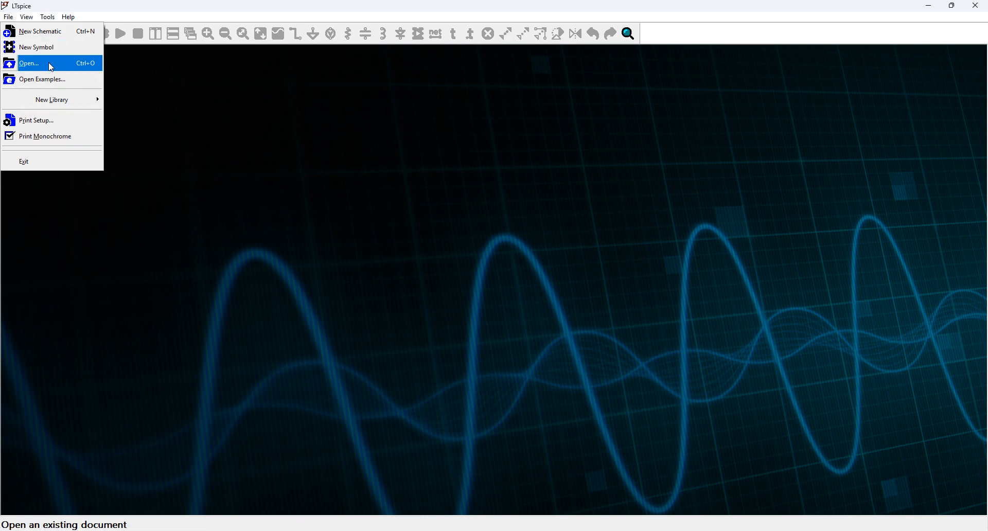
click(58, 32)
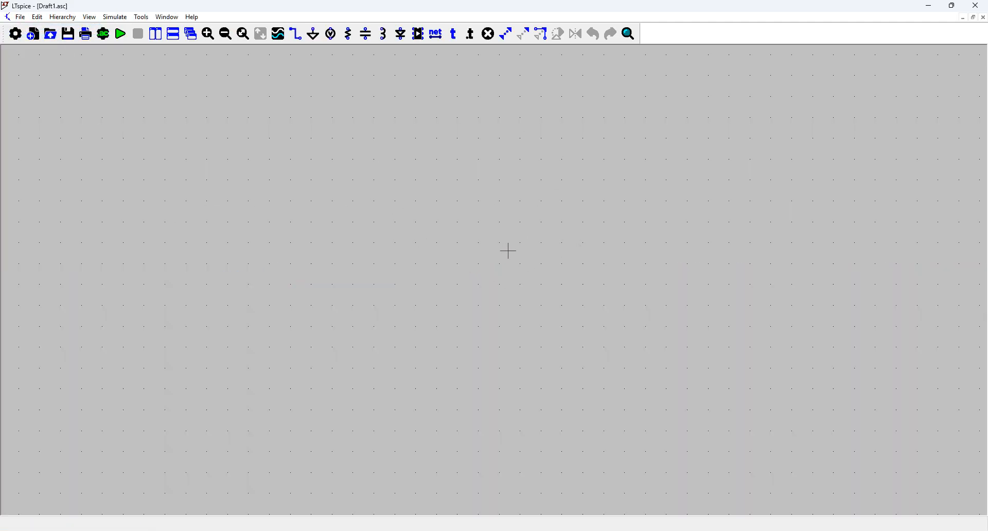
Place a vertical resistor near the middle of the schematic and a voltage source level with it to its left.
scroll(510, 250, down, 1)
scroll(511, 251, down, 1)
scroll(511, 251, down, 1)
scroll(511, 251, down, 1)
scroll(458, 234, up, 3)
key(r)
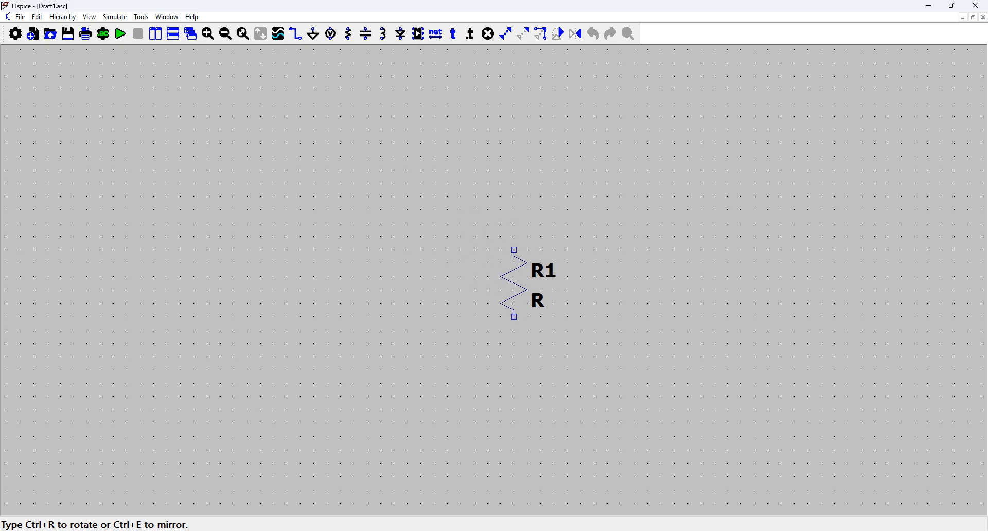
scroll(541, 250, down, 2)
scroll(540, 253, up, 3)
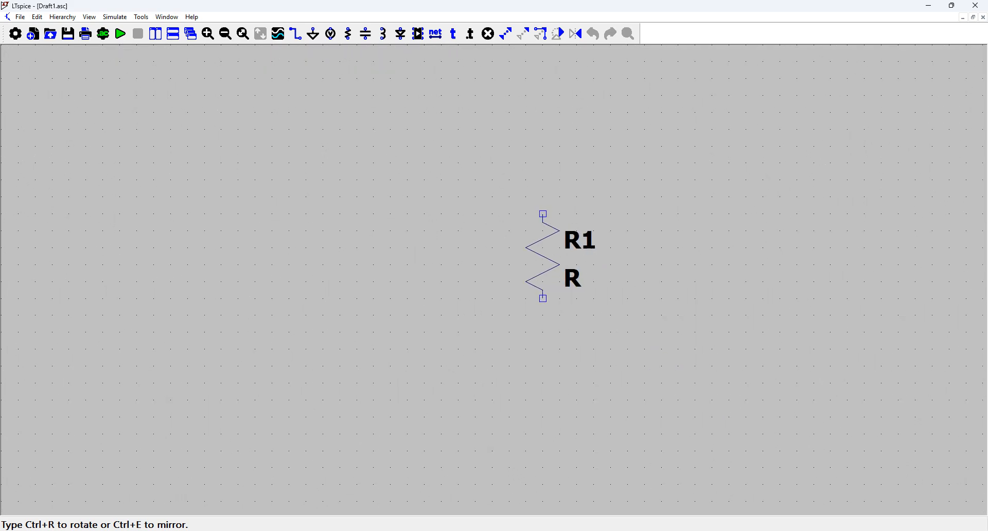
click(561, 231)
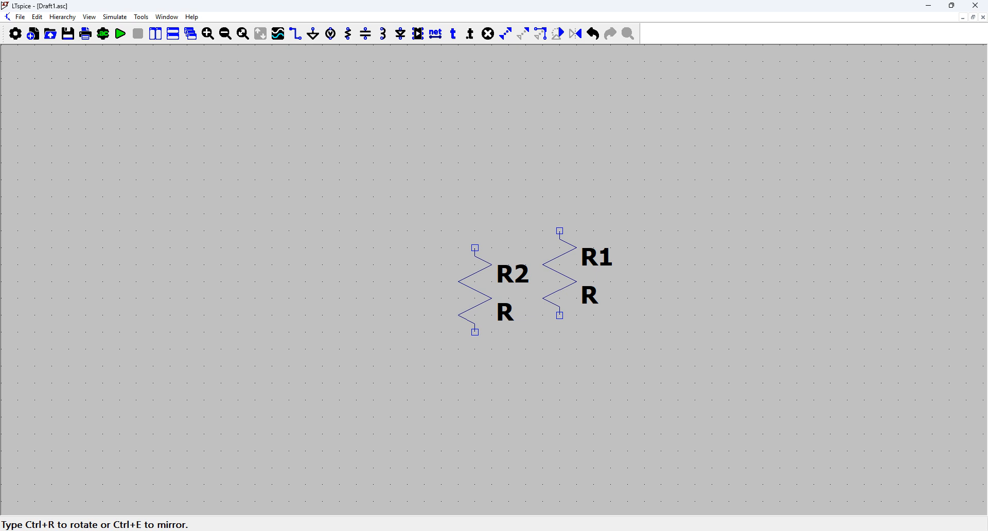
key(v)
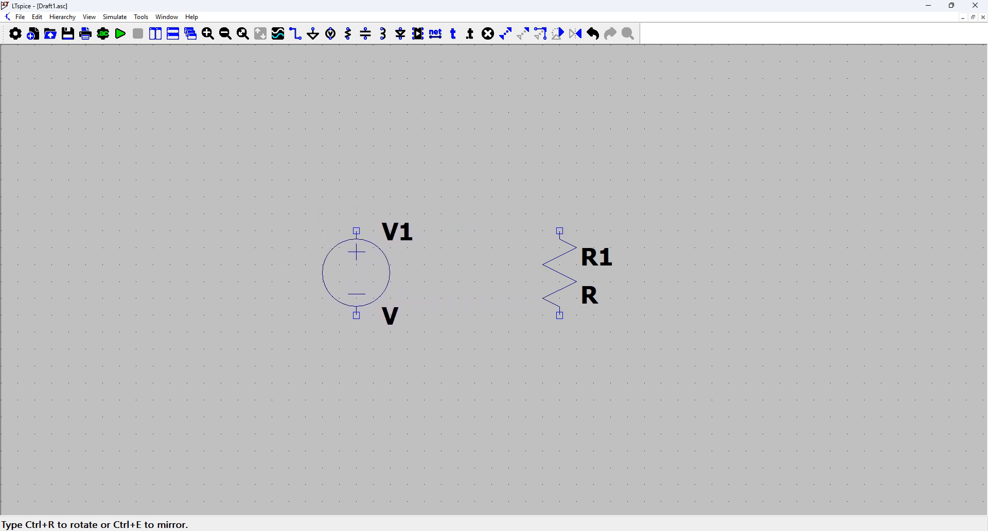
click(356, 273)
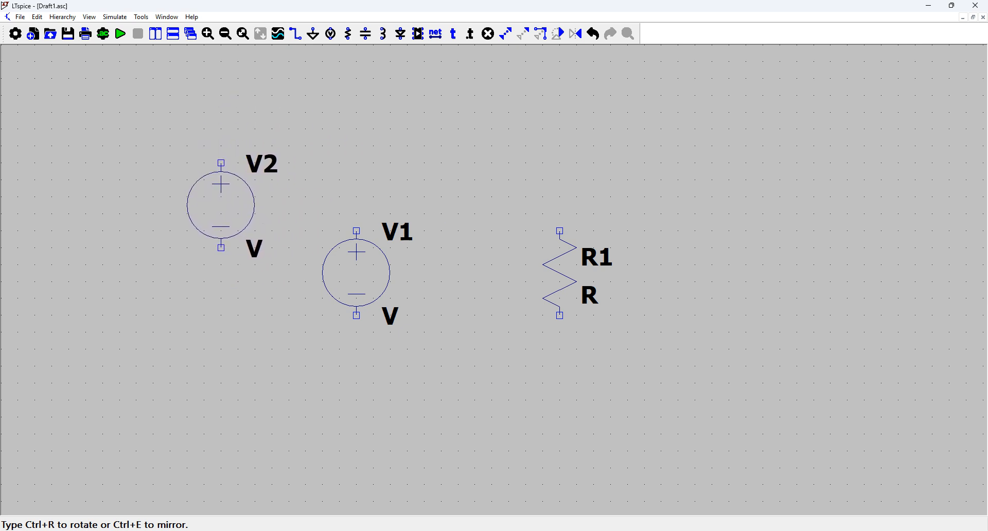
Wire the voltage source's positive terminal up and across to the top terminal of the resistor.
key(w)
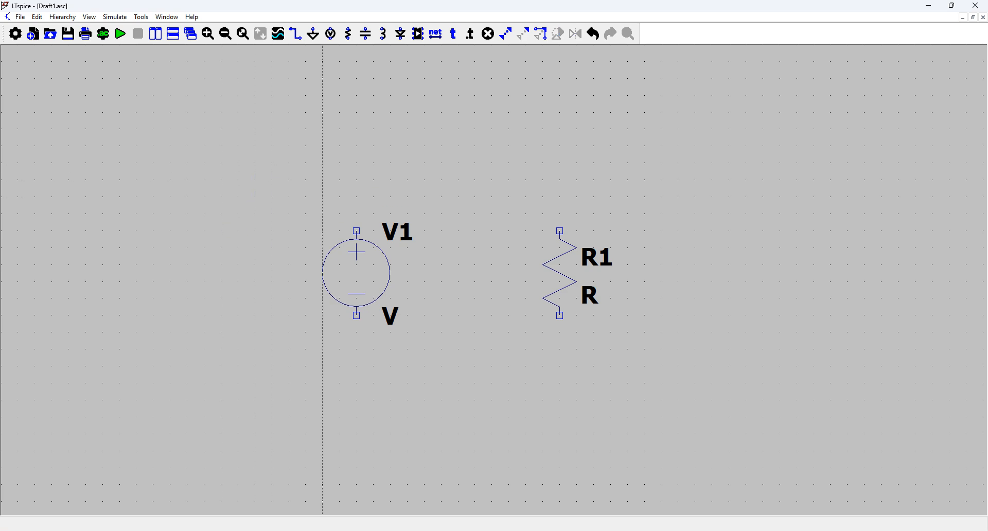
click(356, 231)
click(356, 146)
click(560, 146)
click(559, 231)
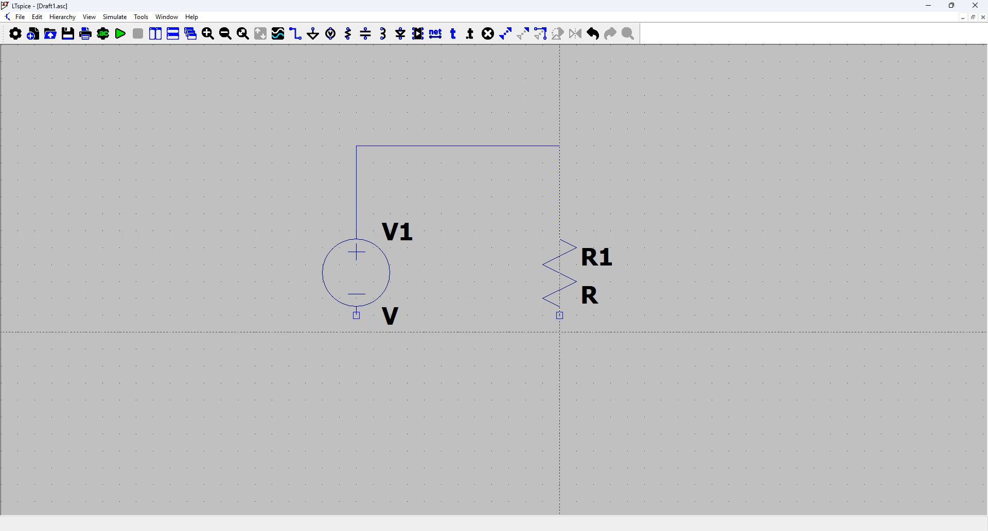
Wire the resistor's bottom terminal down and across to the voltage source's negative terminal, closing the loop.
click(560, 315)
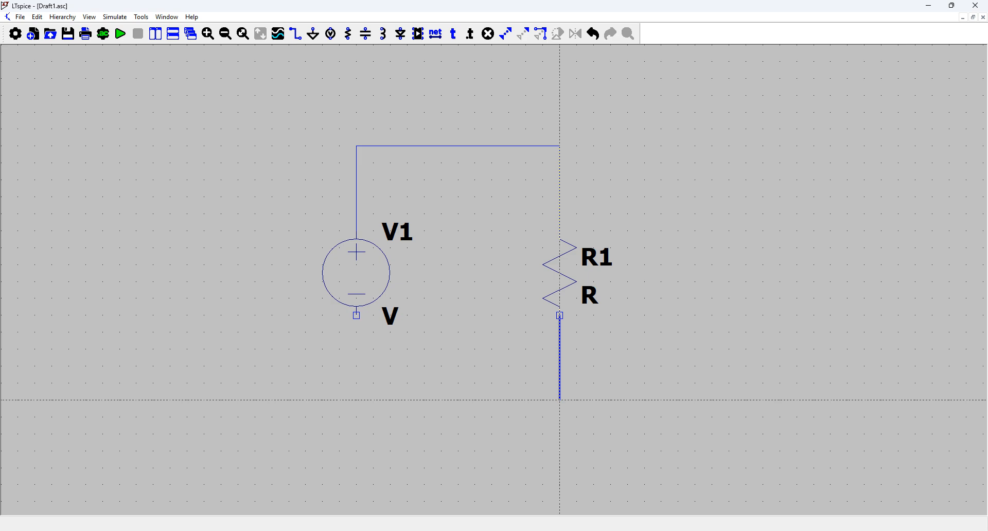
click(560, 400)
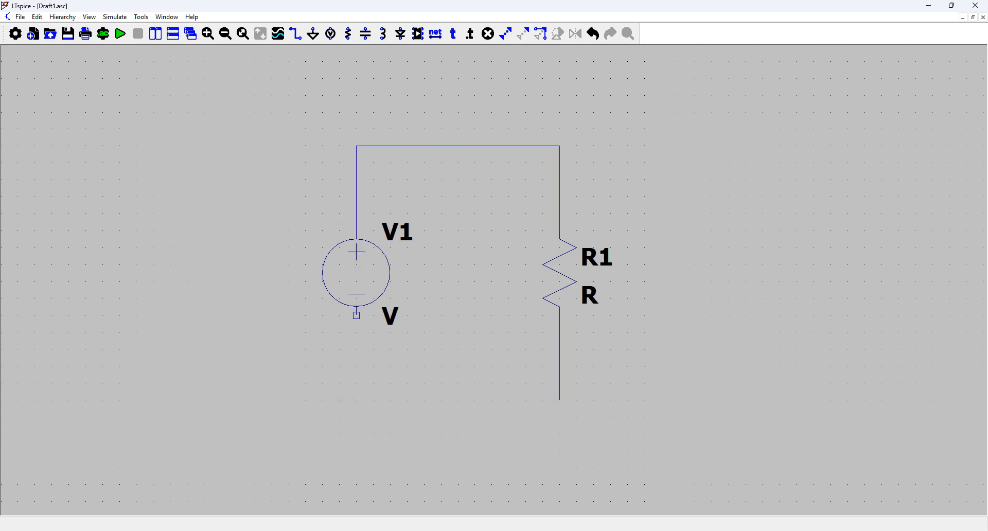
click(357, 400)
click(356, 315)
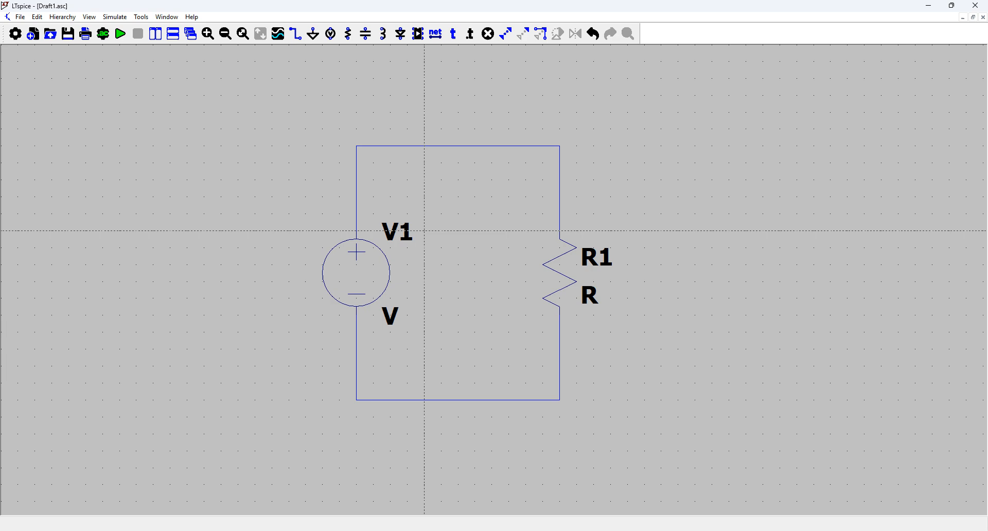
Place a ground symbol below the circuit and wire it to the middle of the bottom wire.
key(g)
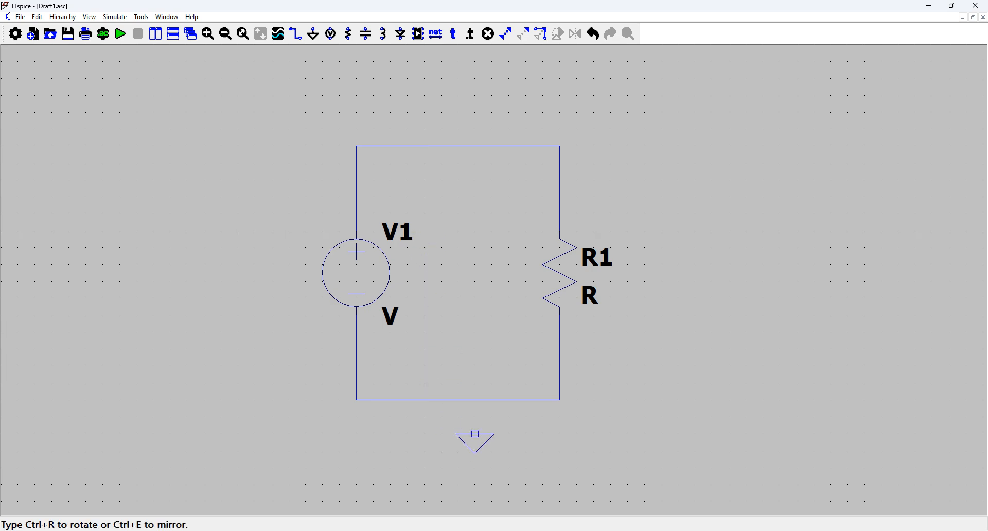
click(459, 434)
key(F3)
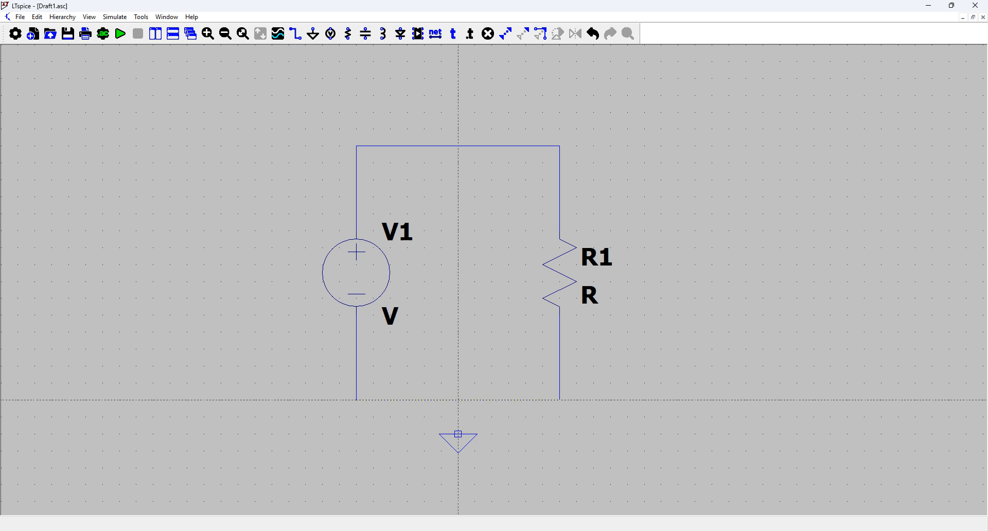
click(458, 400)
click(458, 434)
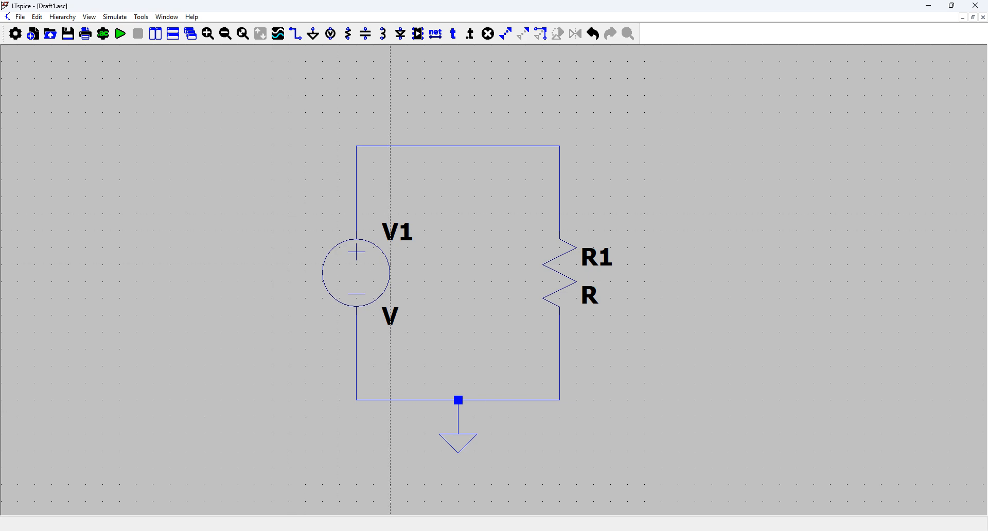
click(348, 34)
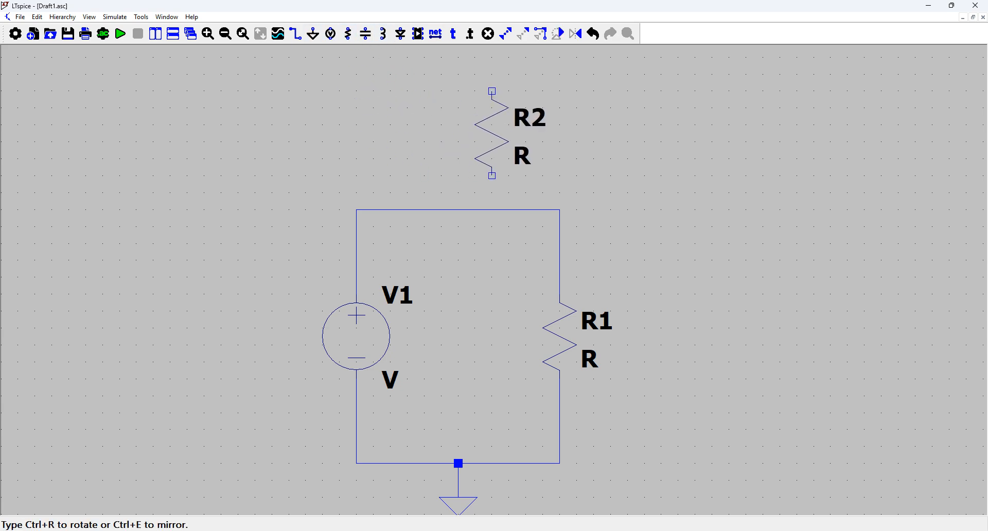
click(314, 34)
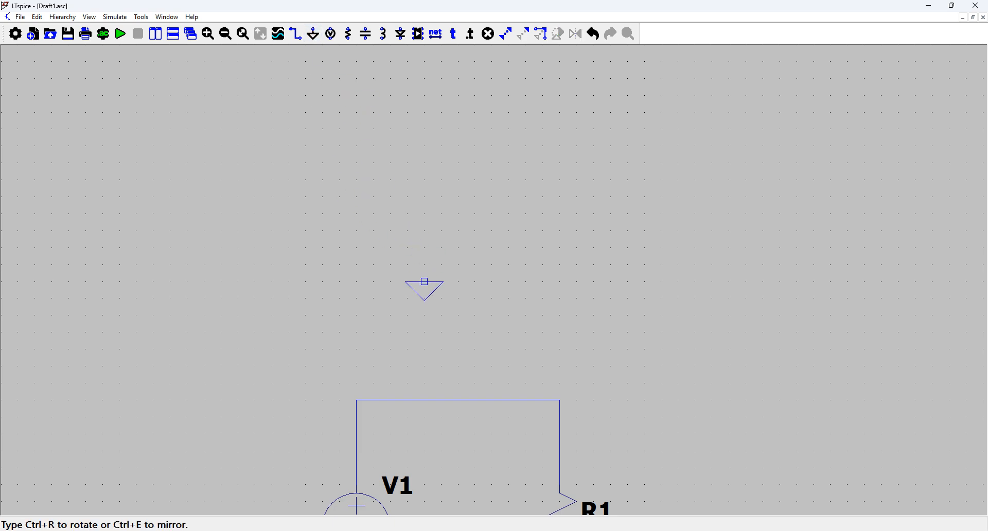
key(Escape)
drag(431, 315, 403, 95)
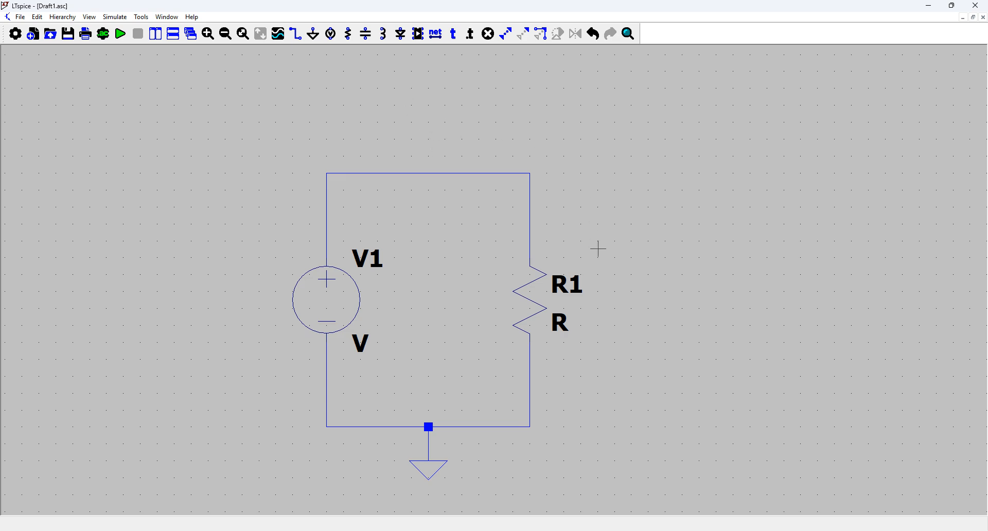
drag(611, 275, 615, 256)
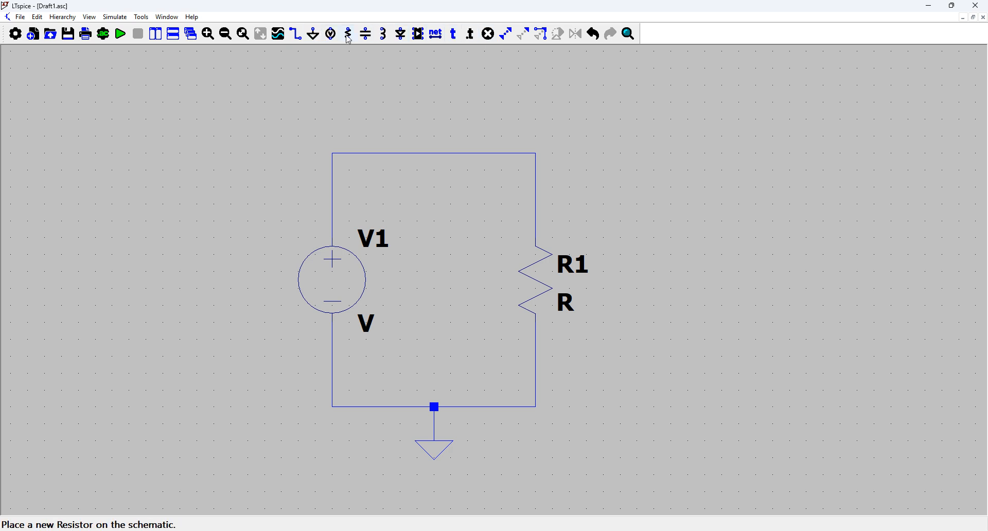
click(299, 37)
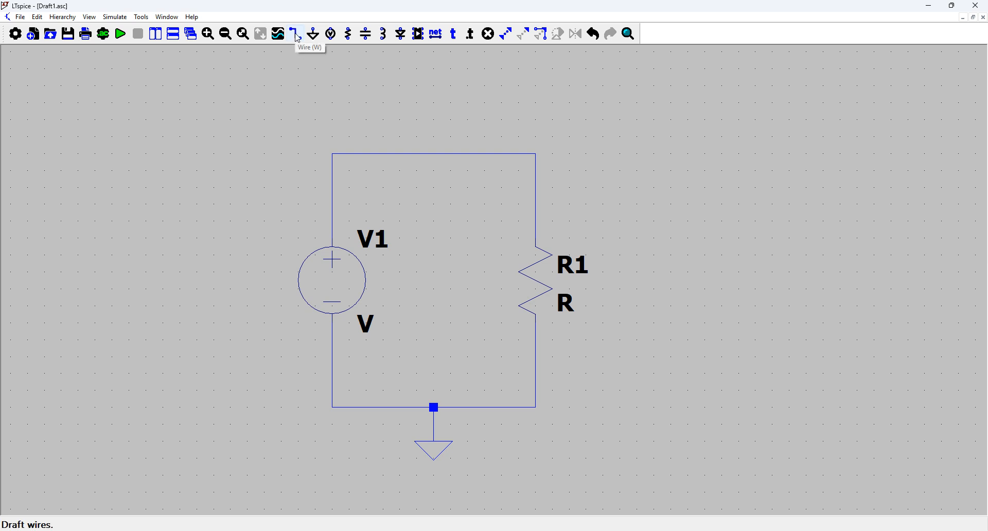
click(298, 35)
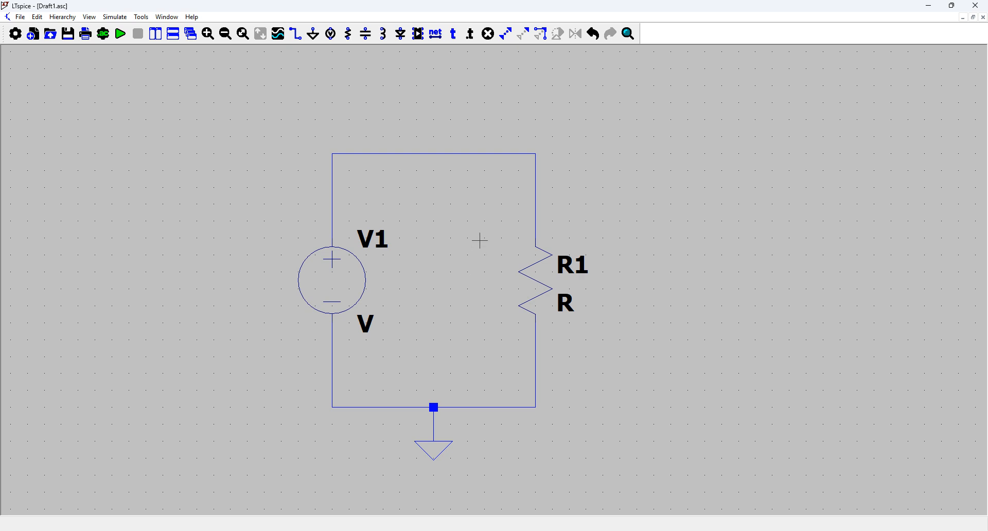
Try to run the simulation as a transient analysis with a stop time of 1, and cancel the run.
click(39, 18)
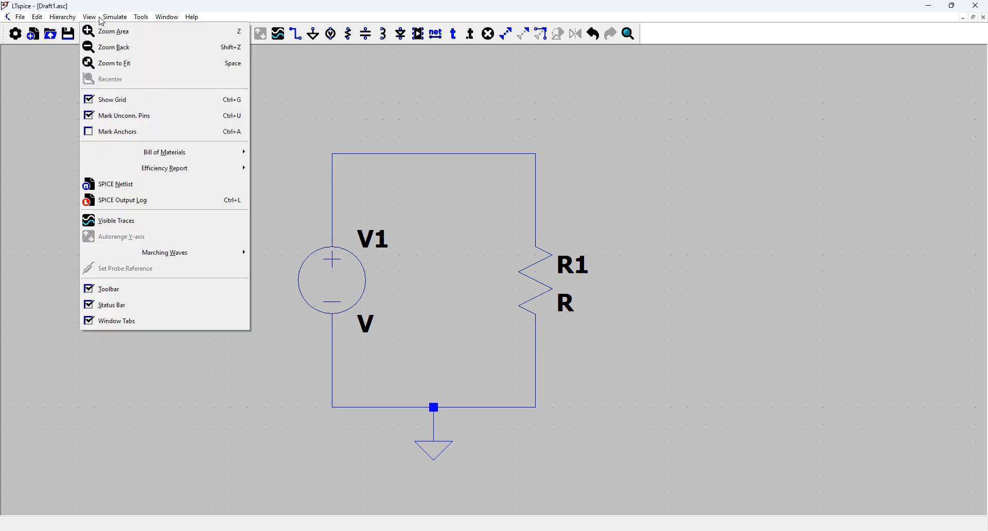
mouse_move(115, 17)
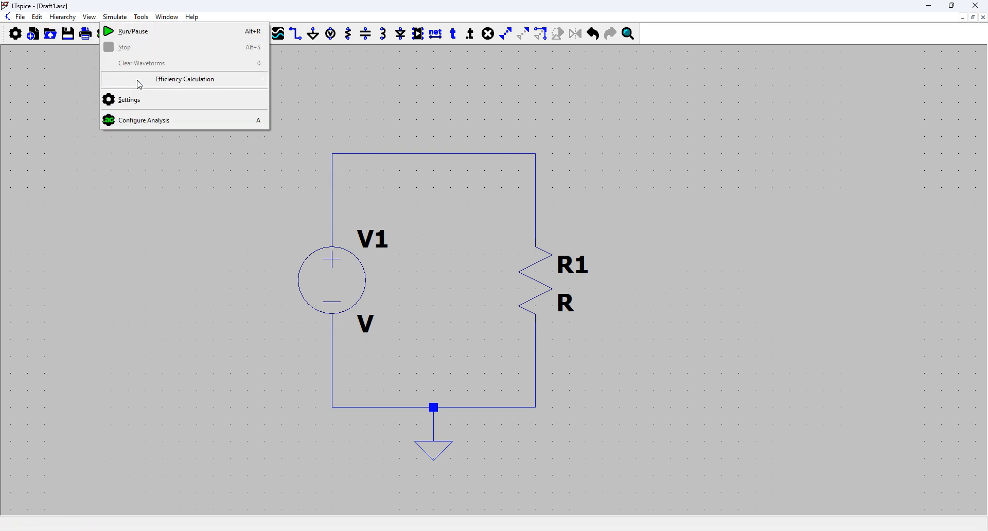
click(138, 32)
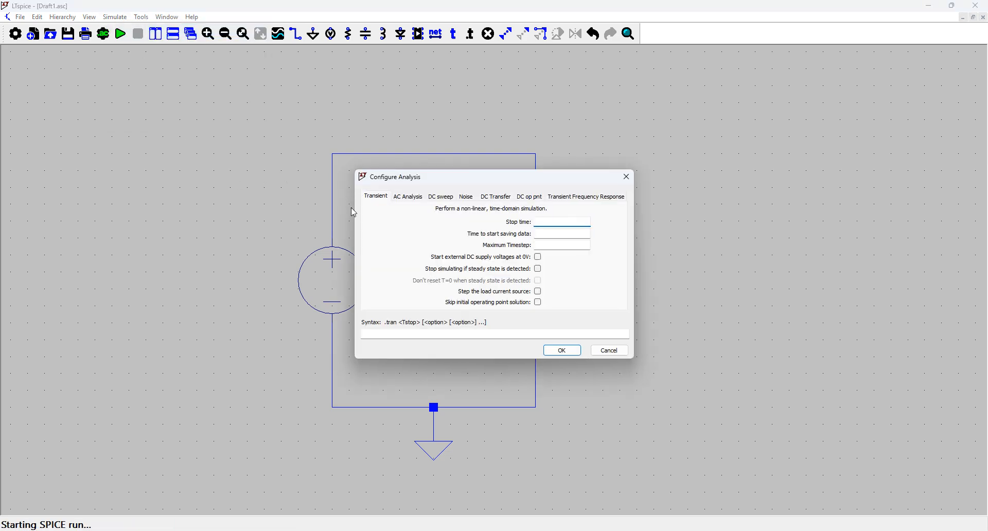
drag(557, 183, 528, 147)
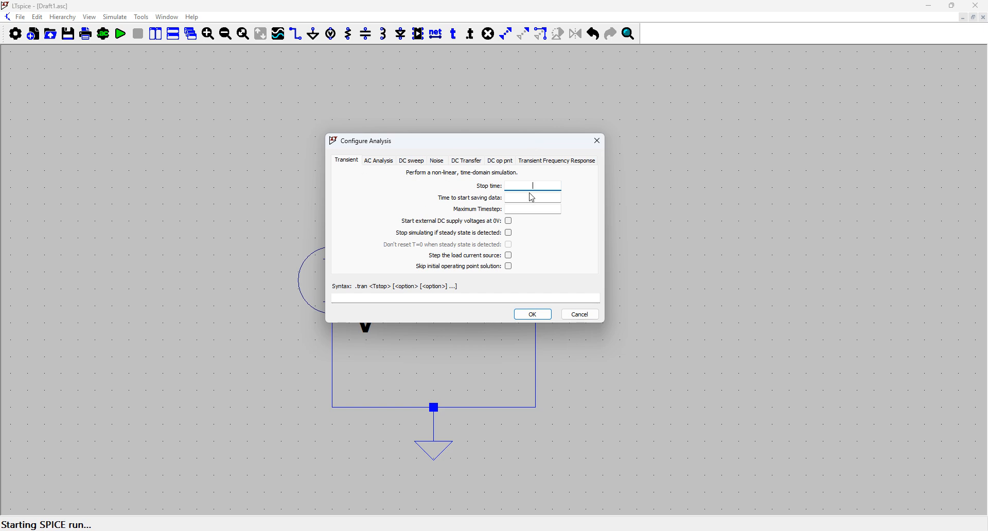
text(1)
click(533, 314)
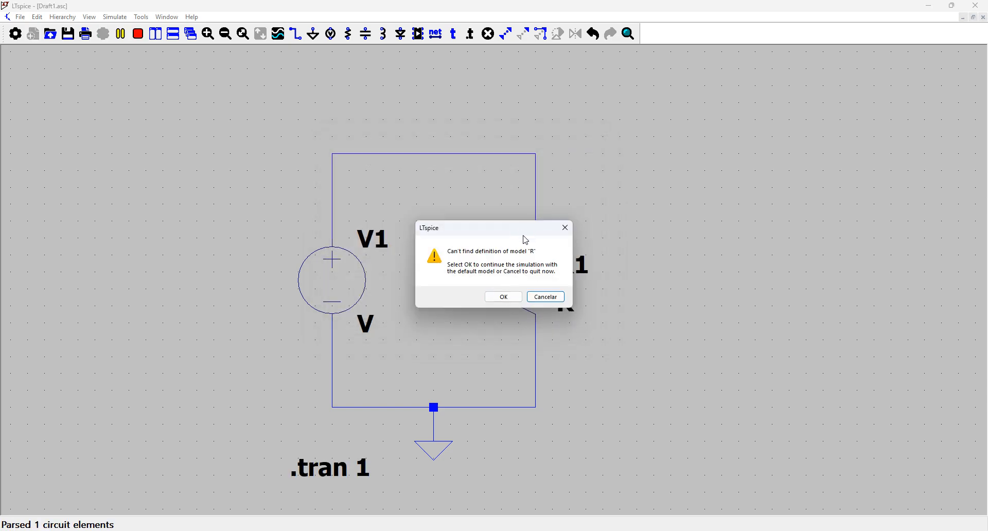
click(532, 296)
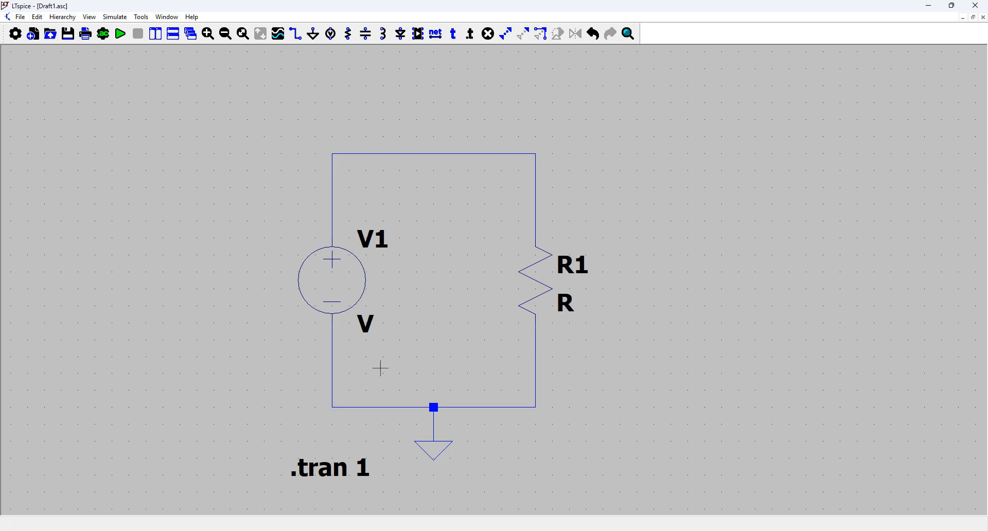
Set the voltage source's DC value to 10 V and the resistor's value to 10k.
right_click(373, 242)
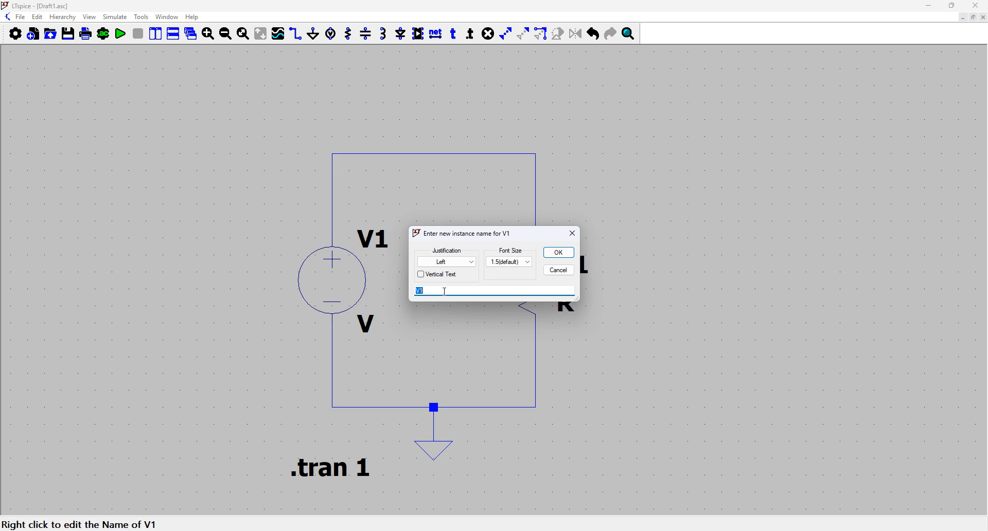
click(560, 271)
right_click(325, 282)
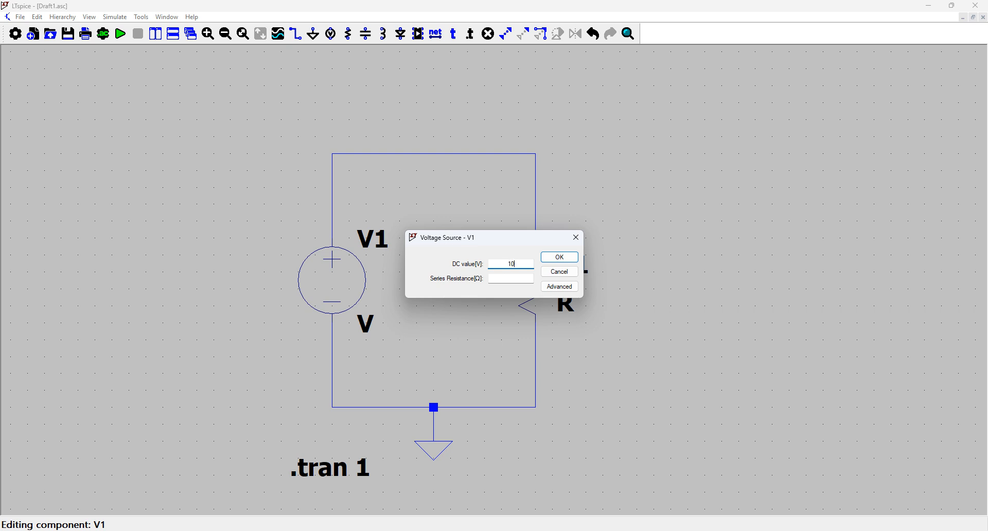
key(Return)
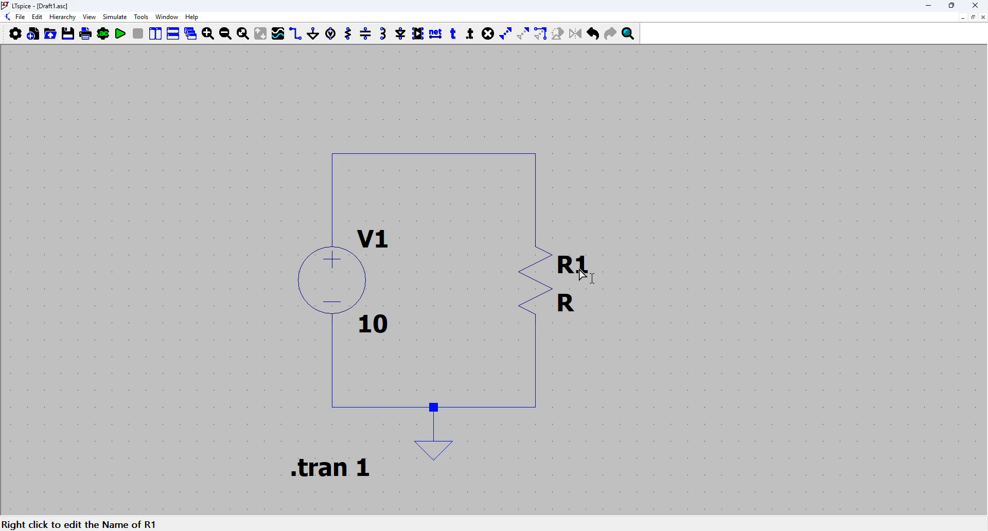
right_click(567, 308)
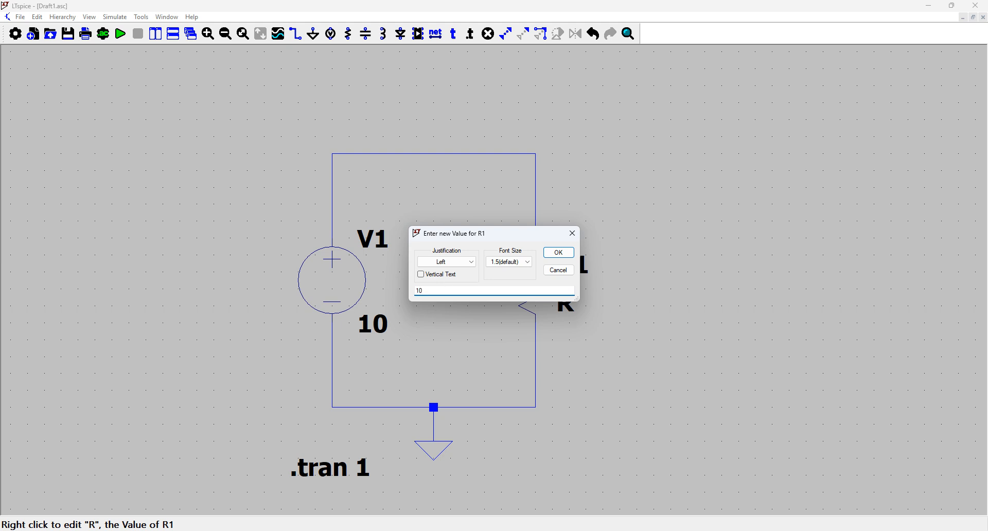
key(Return)
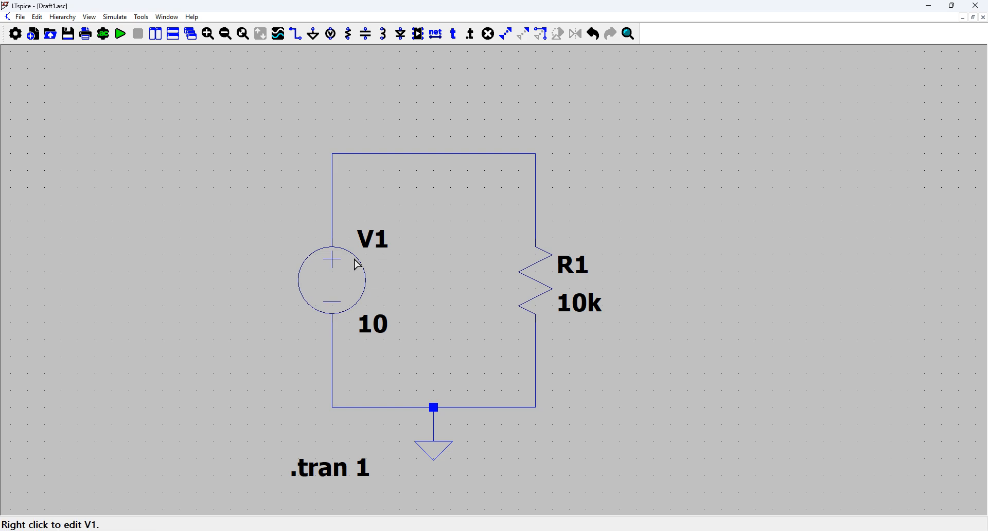
Run the transient simulation and plot the voltage of the circuit's upper wire together with the current through R1.
click(63, 19)
click(115, 17)
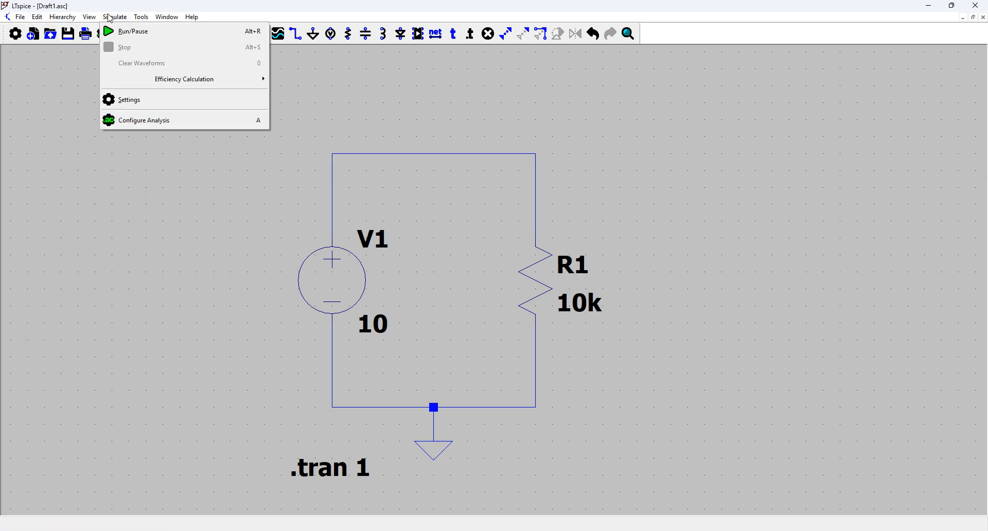
click(138, 38)
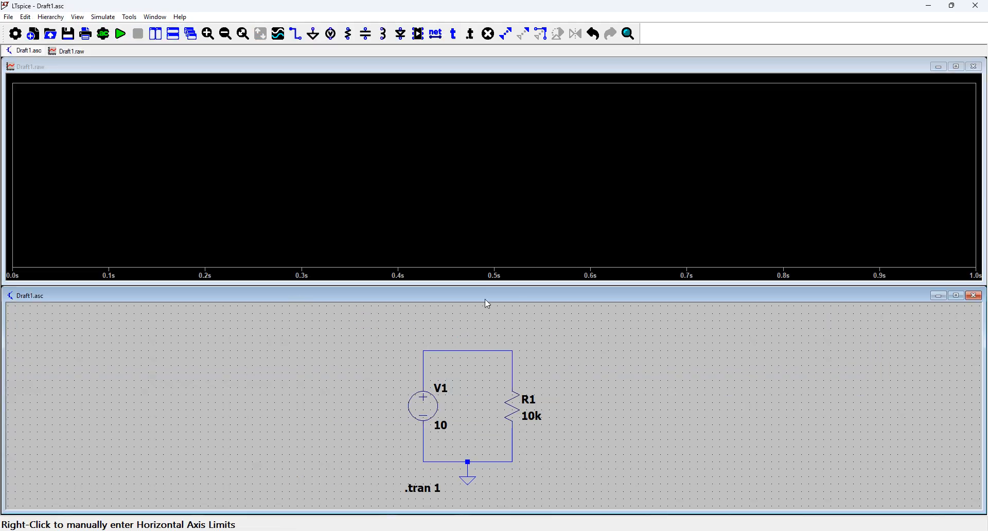
click(486, 351)
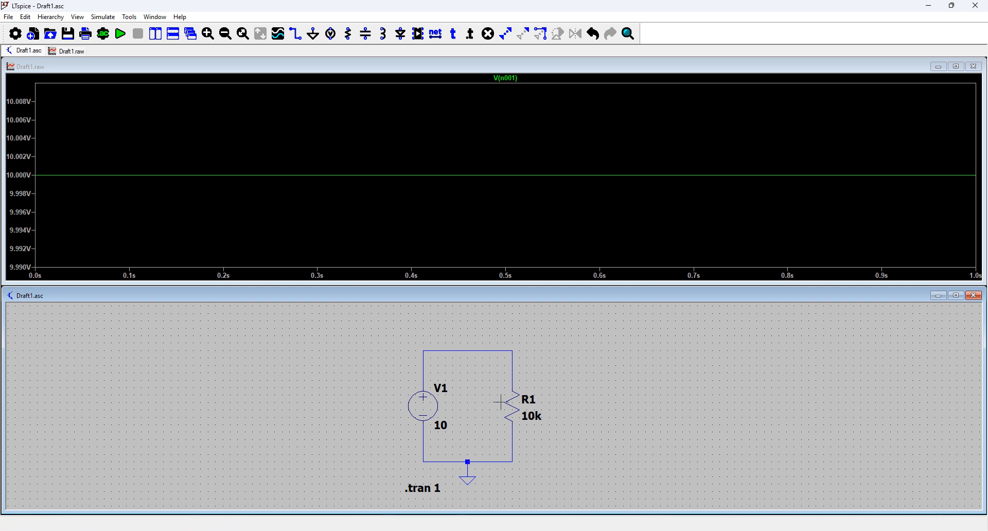
click(514, 410)
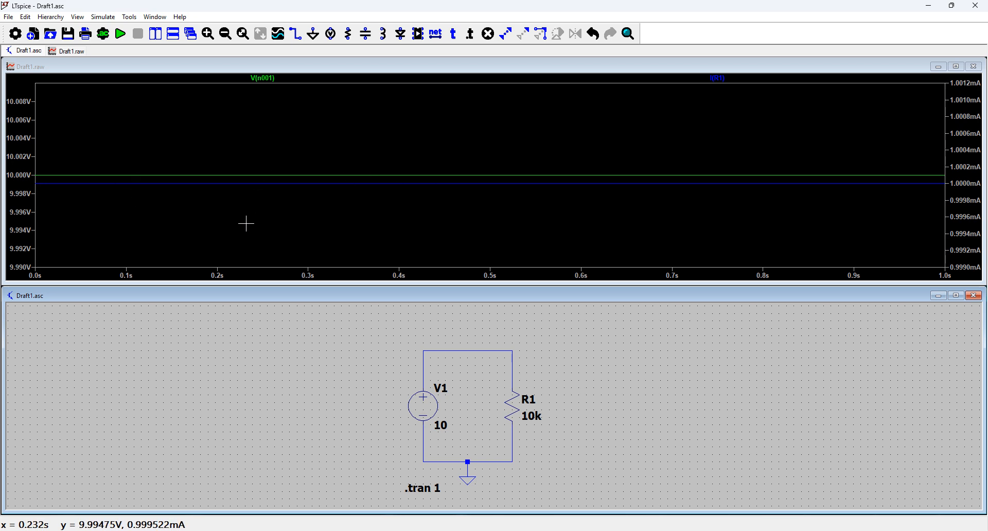
Turn on the grid in the waveform plot.
click(251, 205)
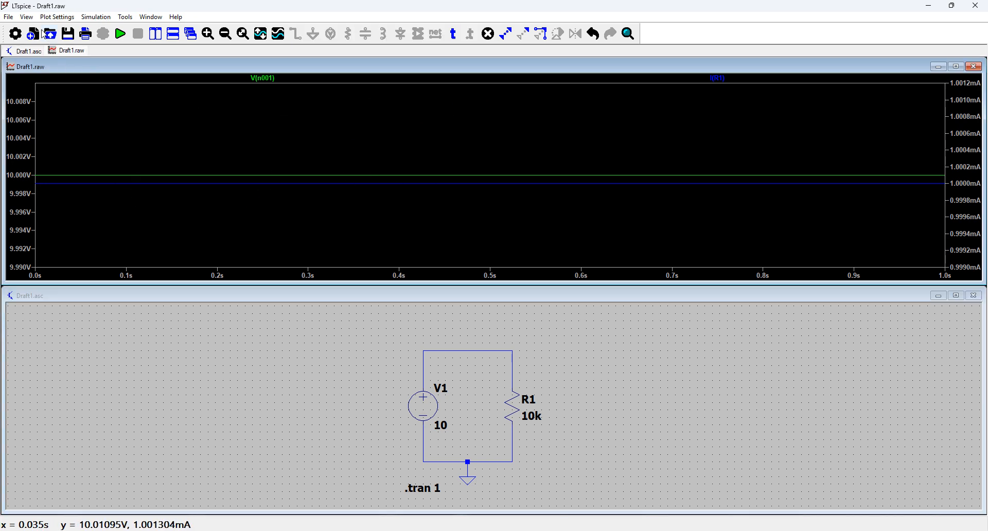
click(30, 18)
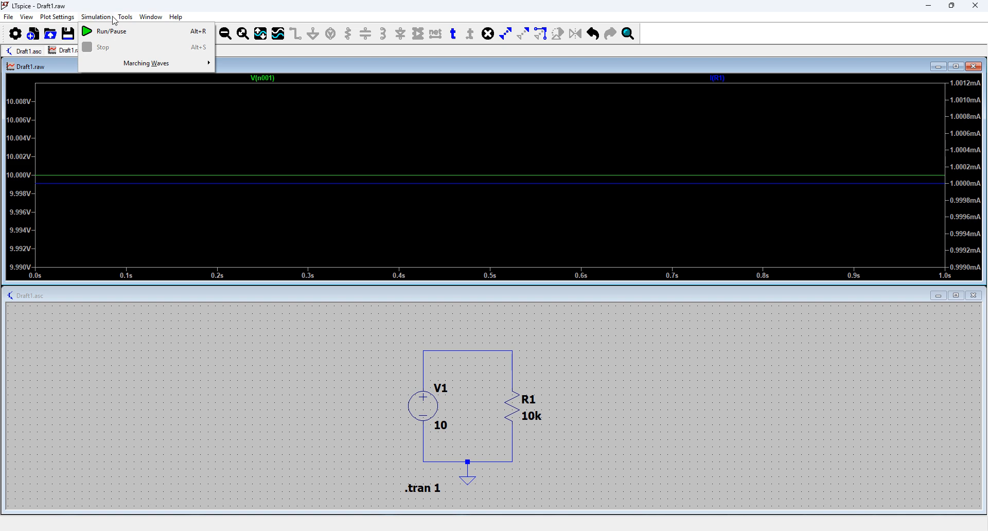
mouse_move(125, 19)
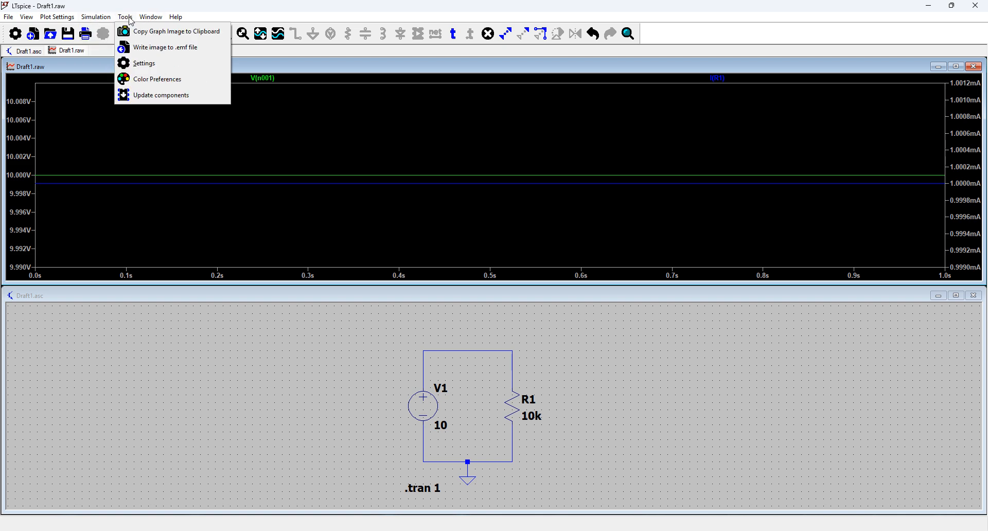
mouse_move(28, 21)
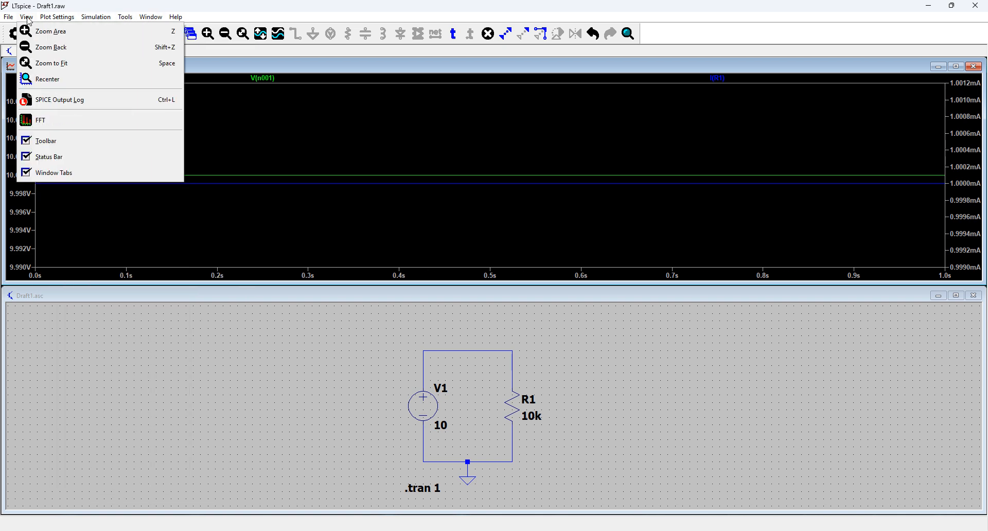
right_click(129, 247)
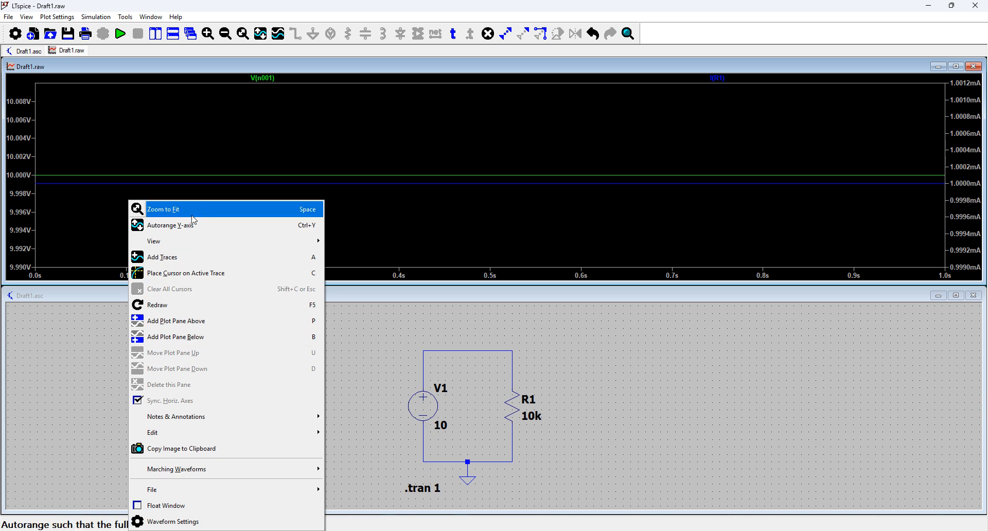
mouse_move(274, 240)
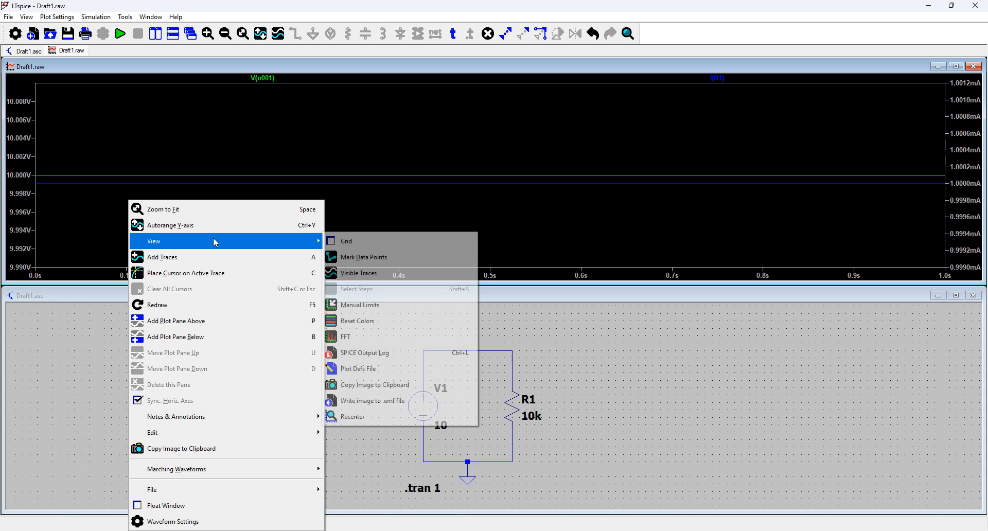
click(351, 242)
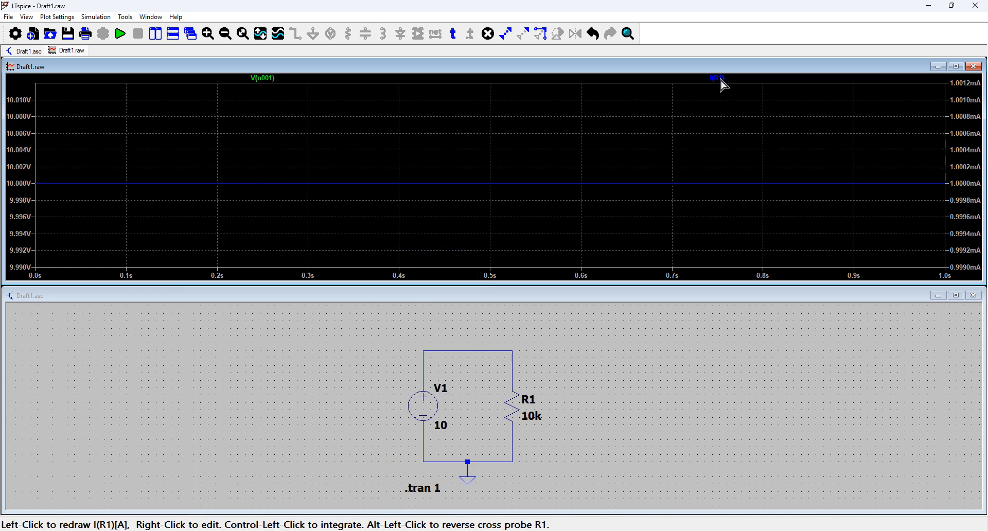
Read the resistor current trace I(R1) with a cursor, and close the cursor read-out.
click(718, 78)
click(720, 81)
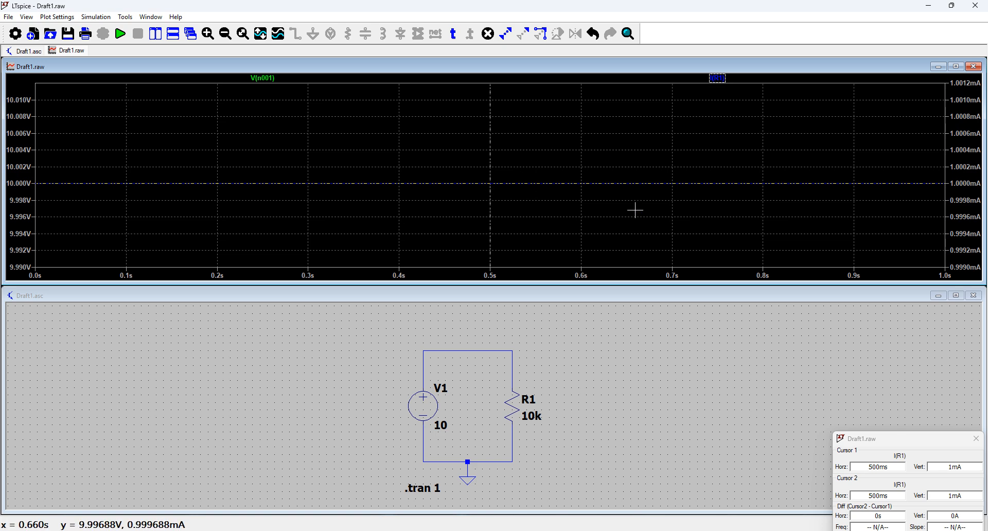
drag(905, 442, 661, 261)
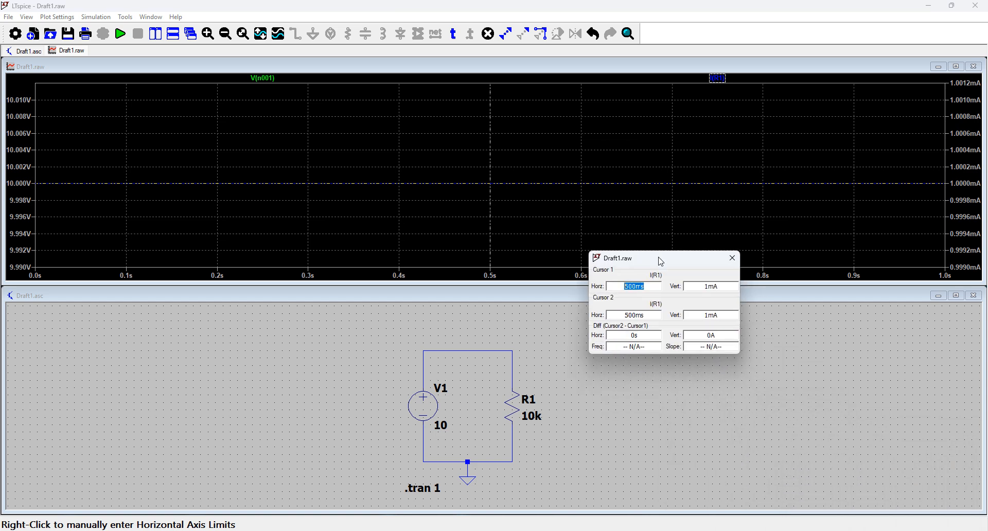
click(733, 258)
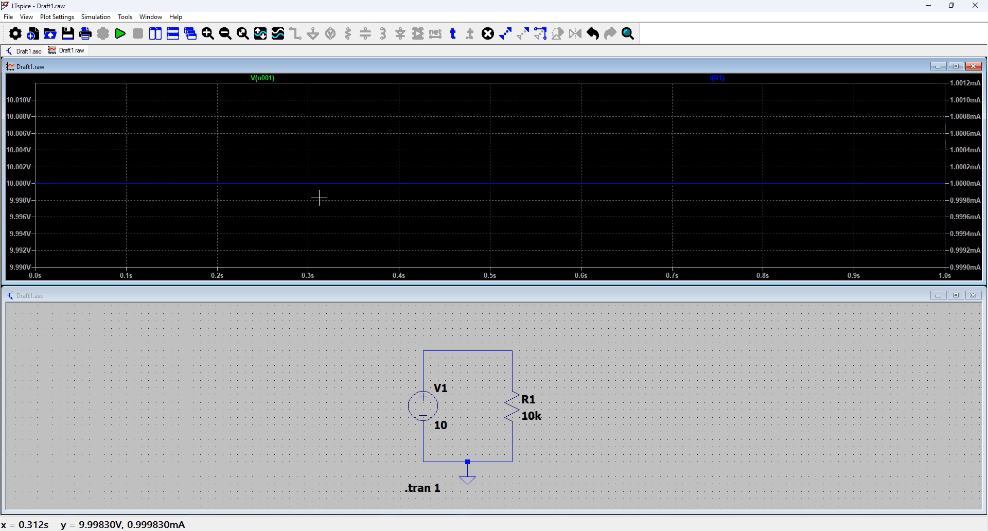
right_click(327, 179)
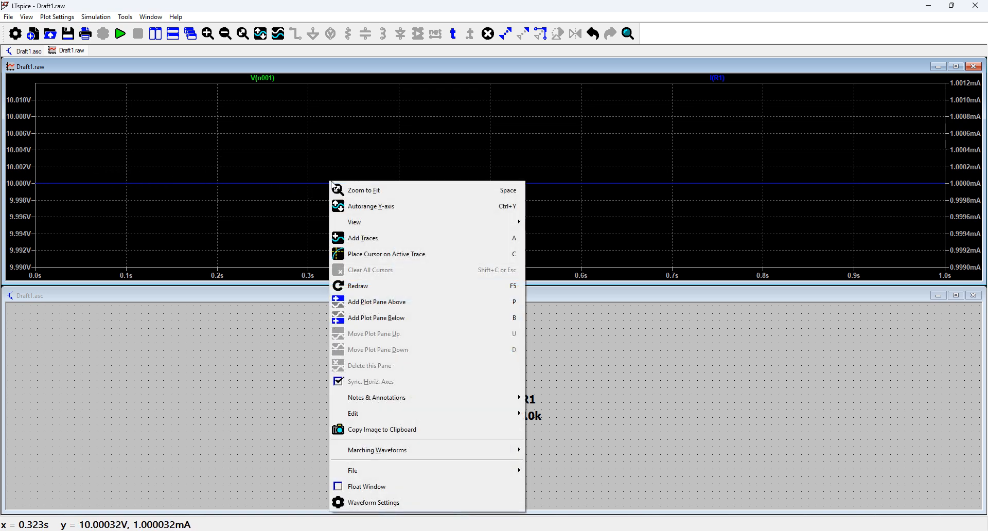
click(362, 192)
right_click(363, 194)
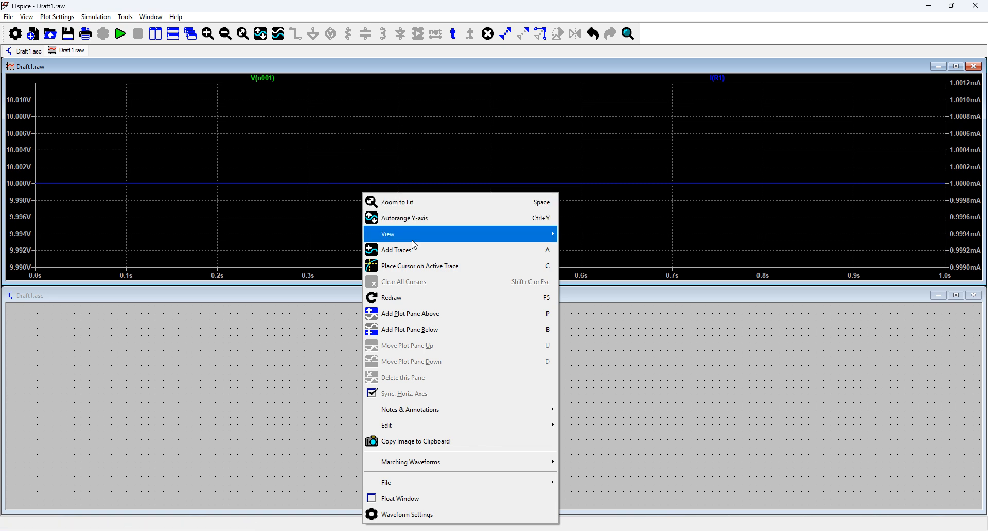
mouse_move(419, 243)
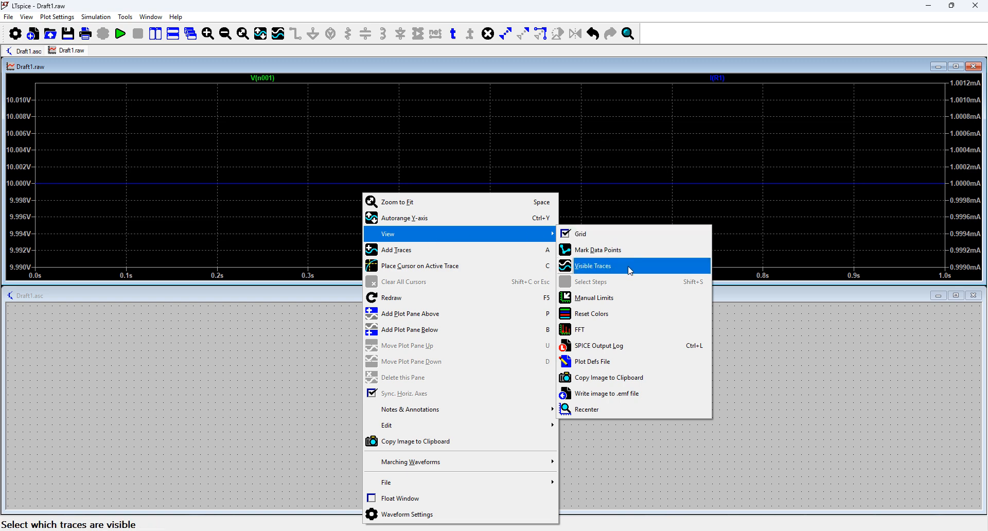
click(292, 178)
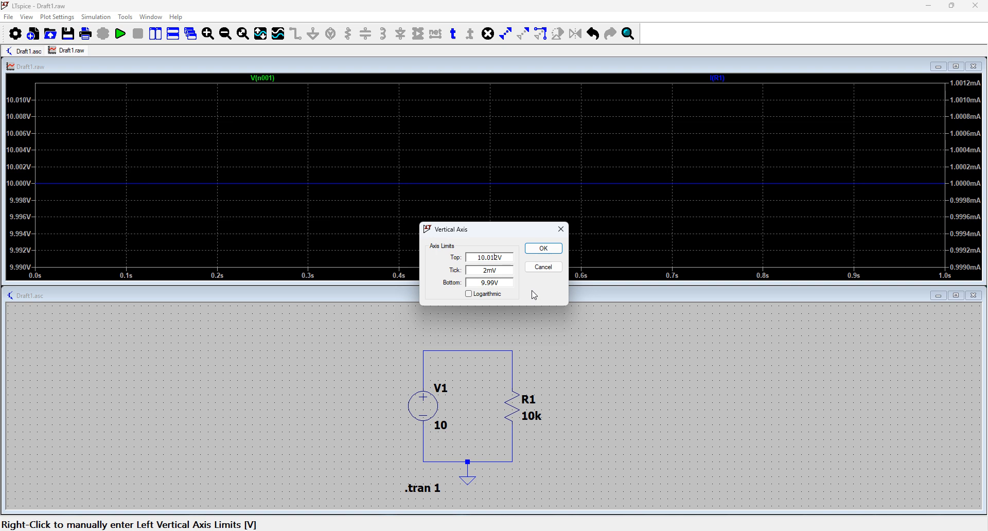
Set the plot's voltage axis to start at 0 with a tick spacing of 1 V.
double_click(476, 283)
text(0)
double_click(468, 268)
text(1v)
click(542, 249)
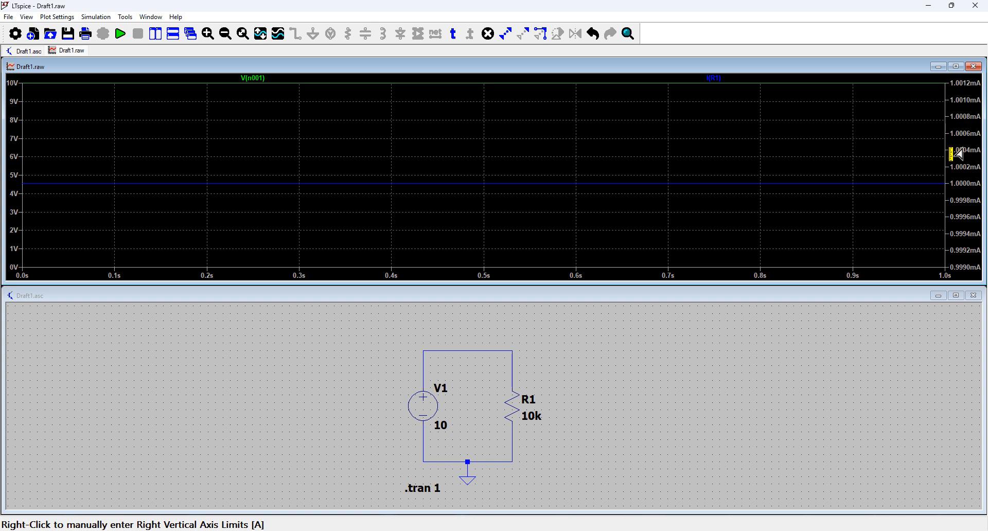
Set the plot's current axis to start at 0 with a tick spacing of 0.1 mA.
right_click(959, 126)
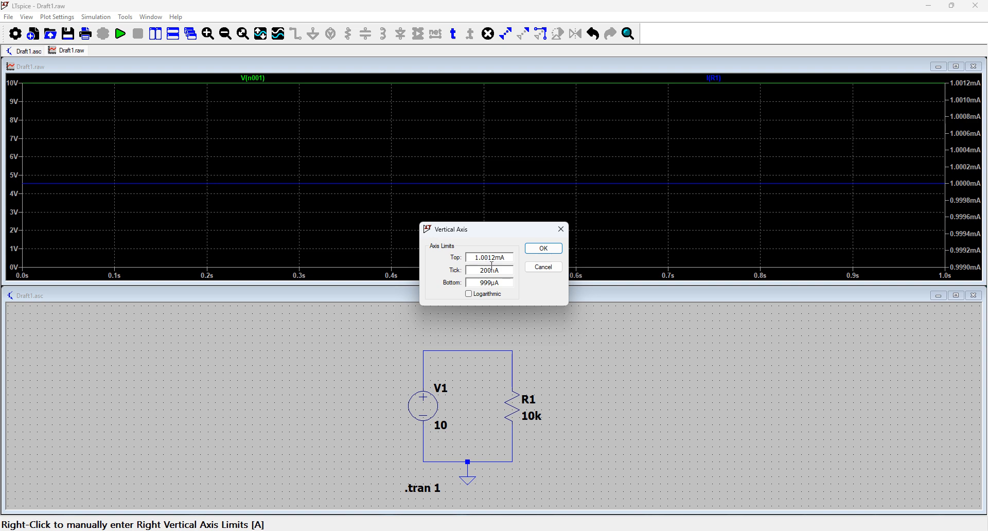
drag(506, 282, 468, 284)
text(0)
drag(503, 270, 467, 274)
text(0.1mA)
click(552, 249)
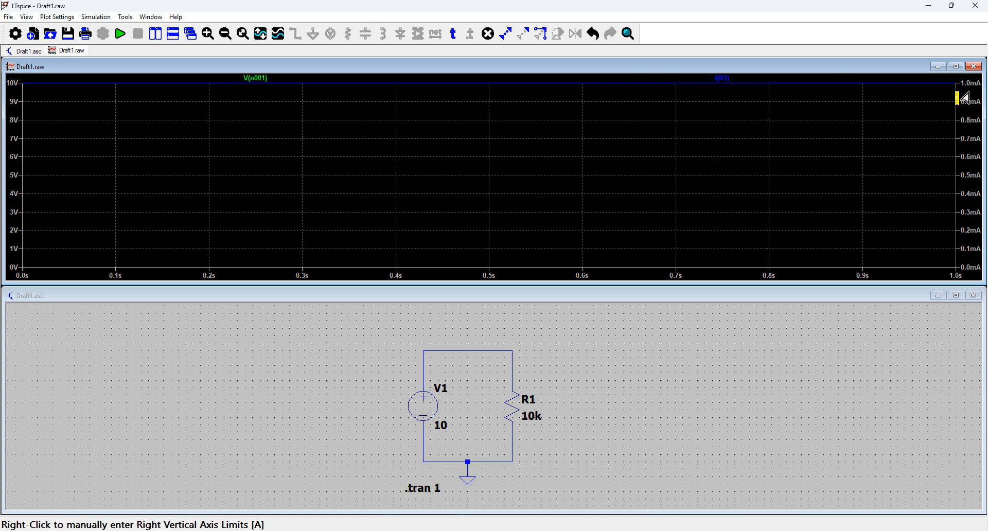
Set the upper limit of the plot's current axis to 1.1 mA.
right_click(968, 109)
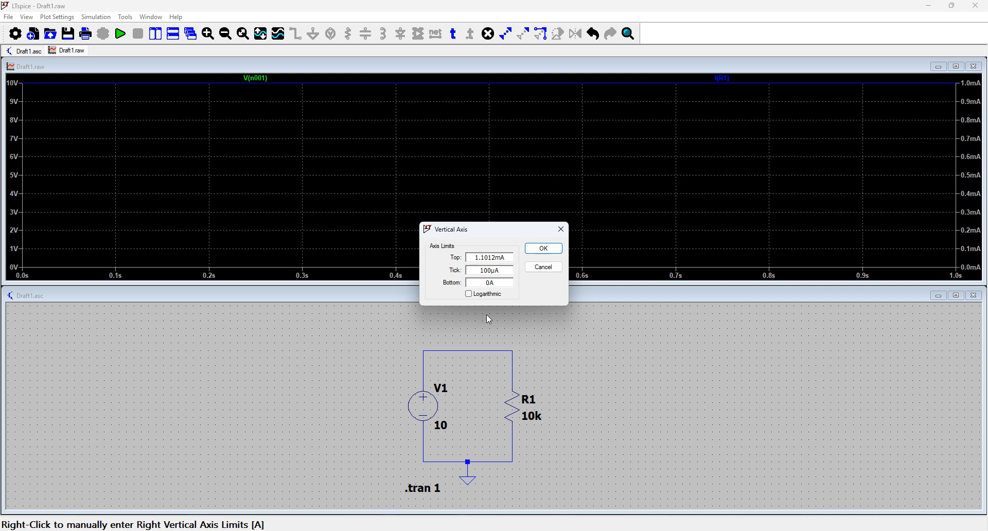
key(BackSpace)
key(BackSpace)
key(BackSpace)
key(BackSpace)
text(m)
click(545, 249)
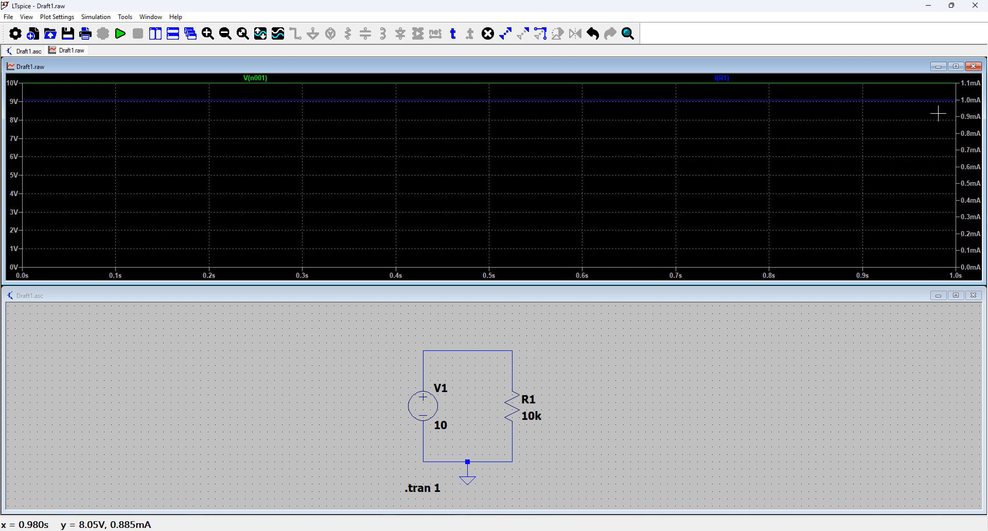
Close the waveform plot and maximize the schematic.
click(974, 66)
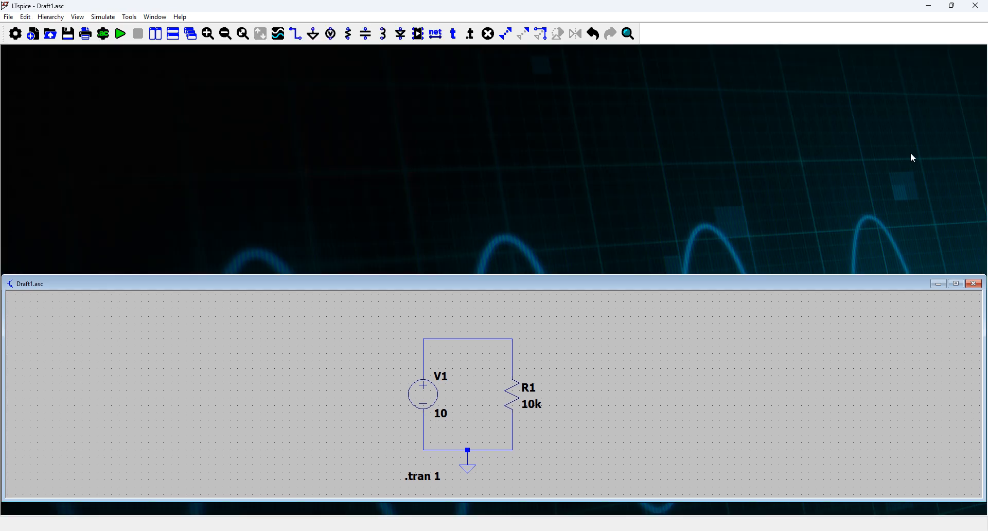
click(953, 286)
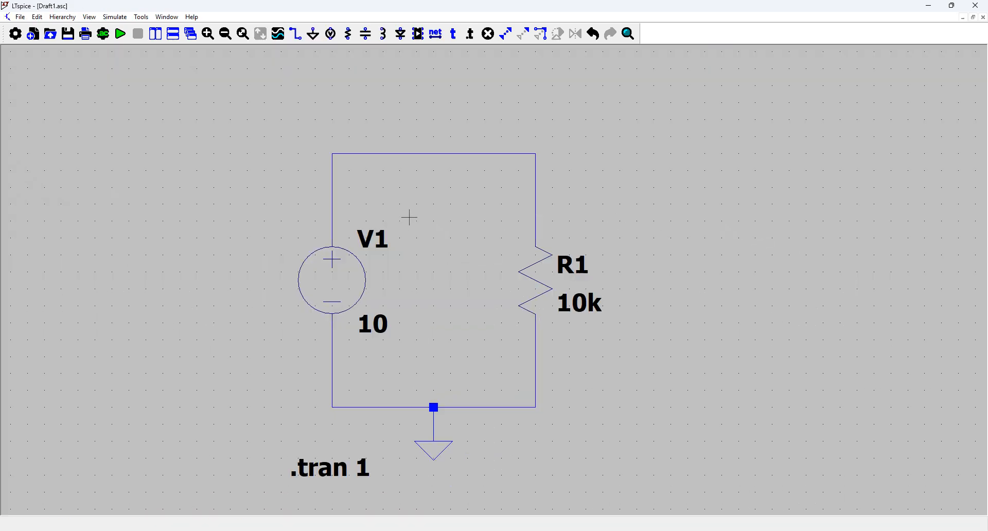
drag(247, 430, 268, 358)
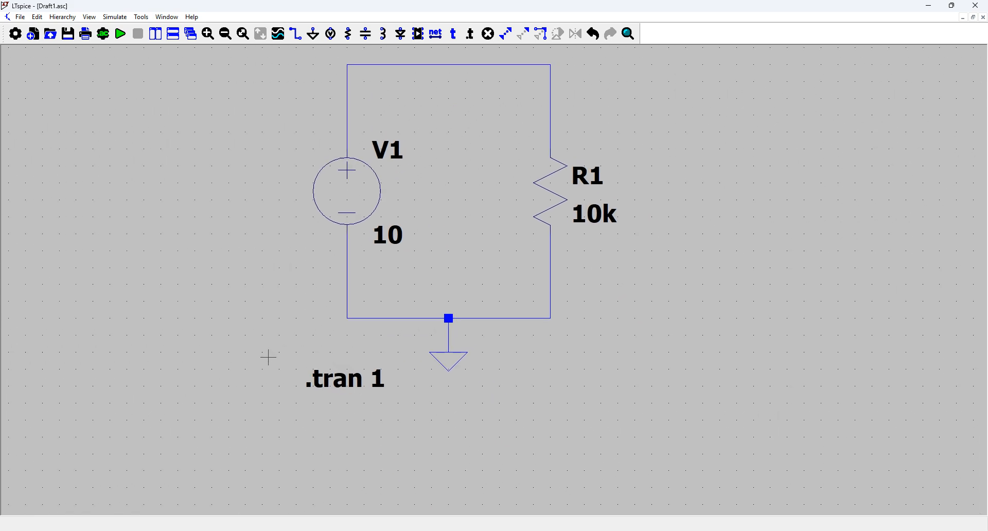
scroll(283, 324, up, 1)
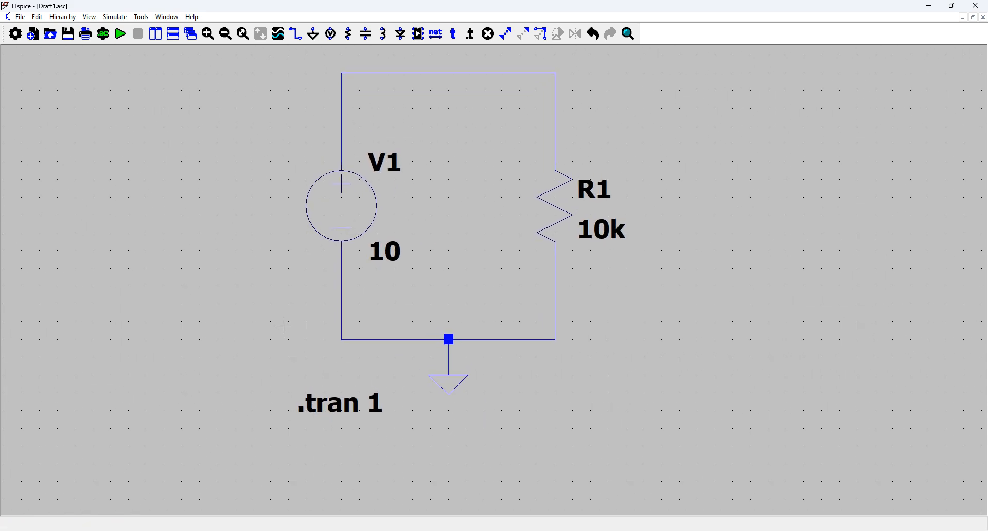
scroll(283, 326, down, 1)
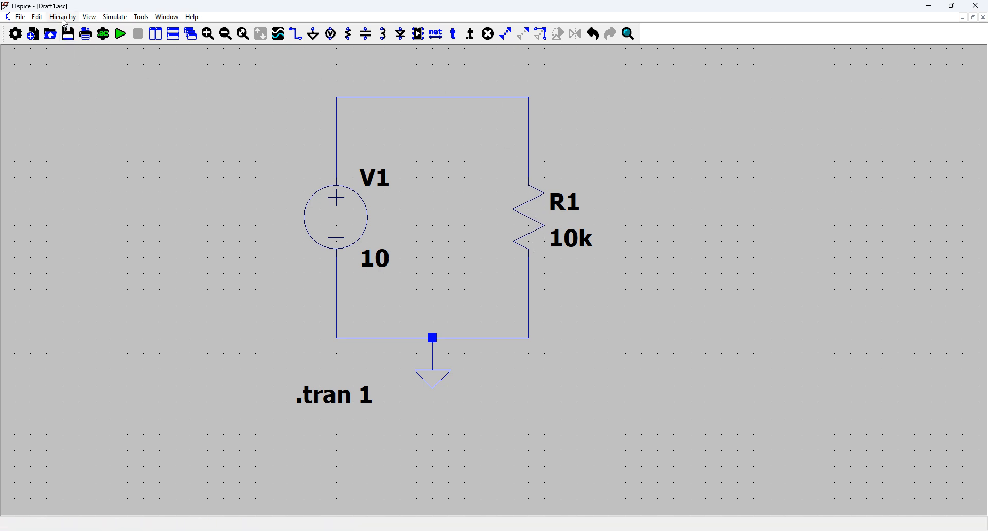
click(37, 17)
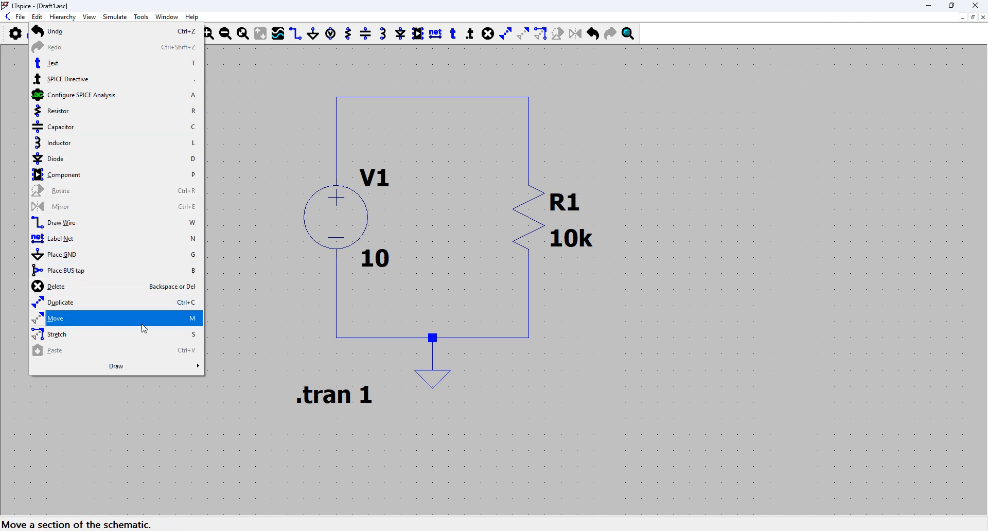
click(425, 311)
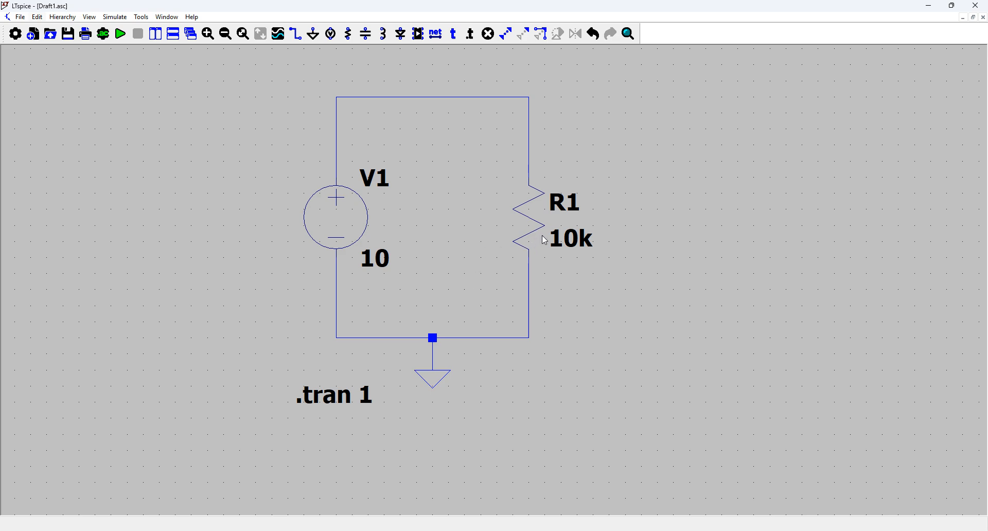
mouse_move(537, 226)
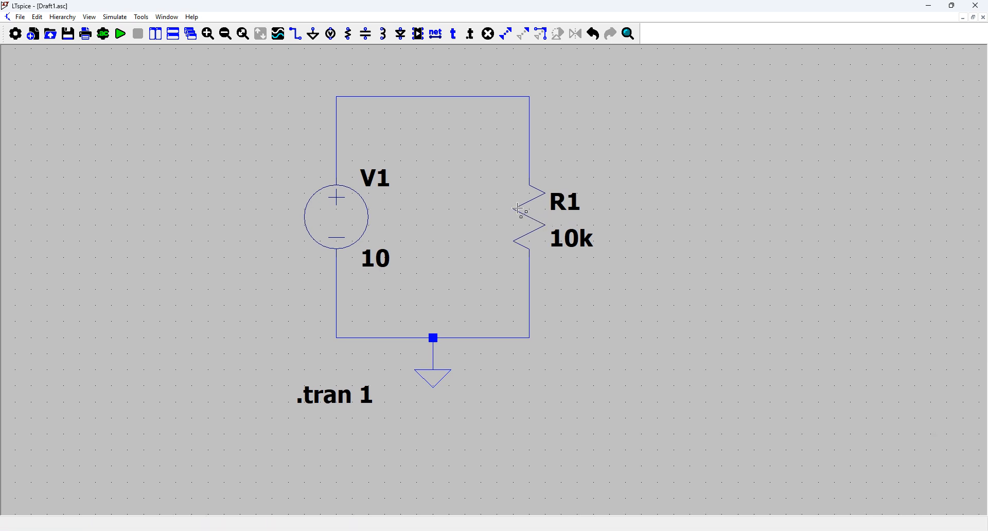
drag(488, 167, 602, 278)
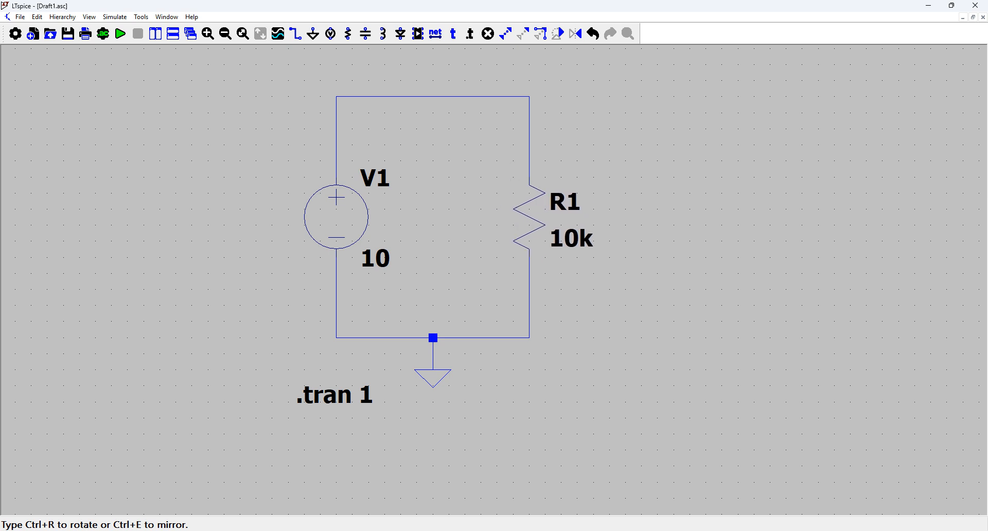
click(530, 149)
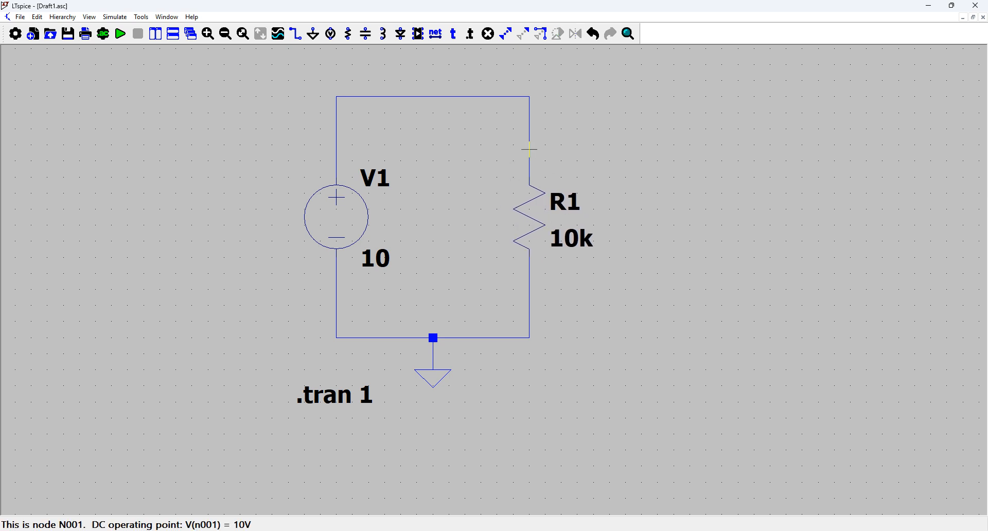
key(d)
key(Escape)
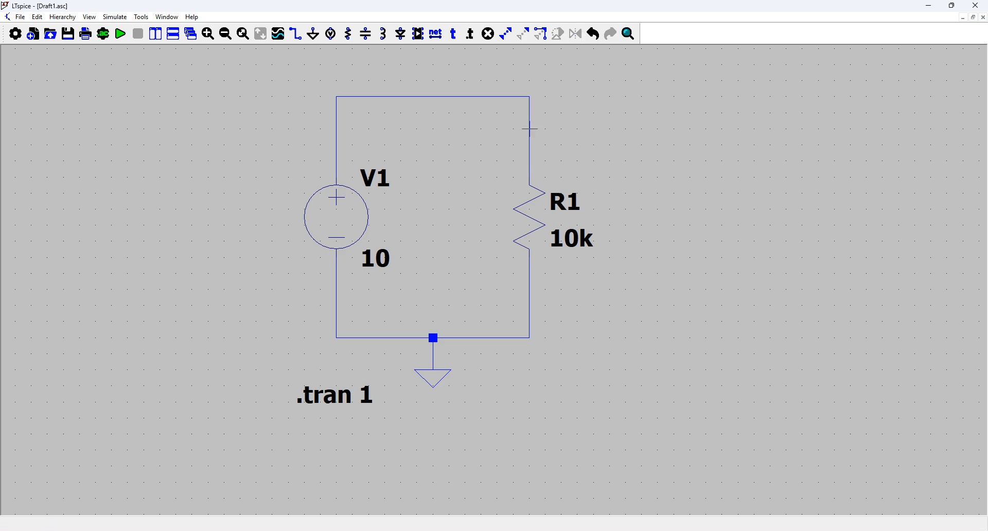
Delete the vertical wires above and below resistor R1 and move R1 up, just below the upper horizontal wire.
key(Delete)
click(530, 130)
click(530, 275)
key(m)
drag(473, 164, 617, 275)
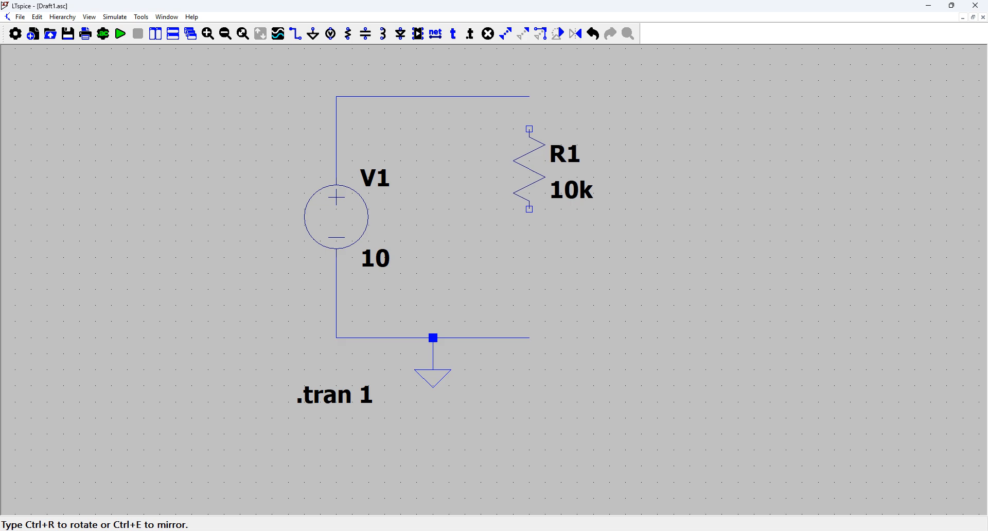
click(542, 176)
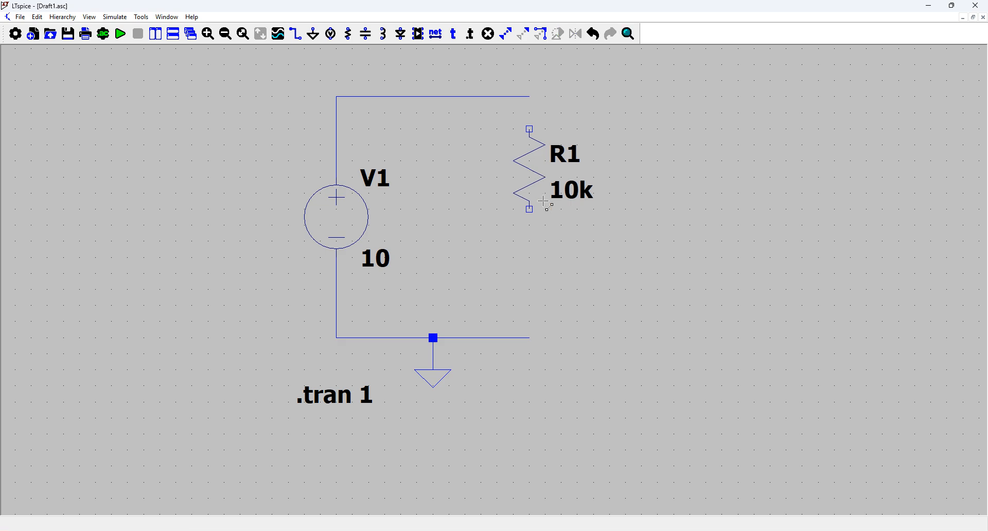
Place a capacitor below R1 and wire the two in series between the upper wire and the ground wire.
key(c)
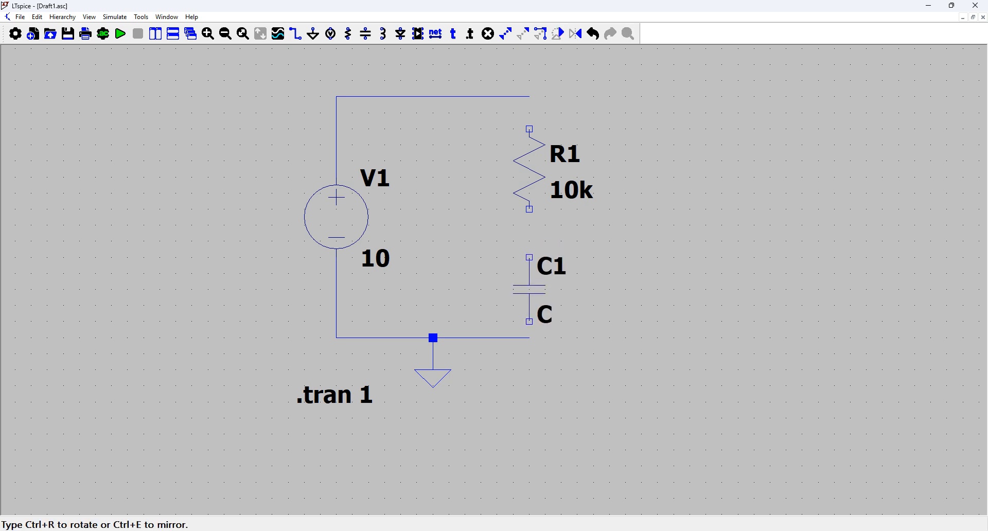
click(530, 273)
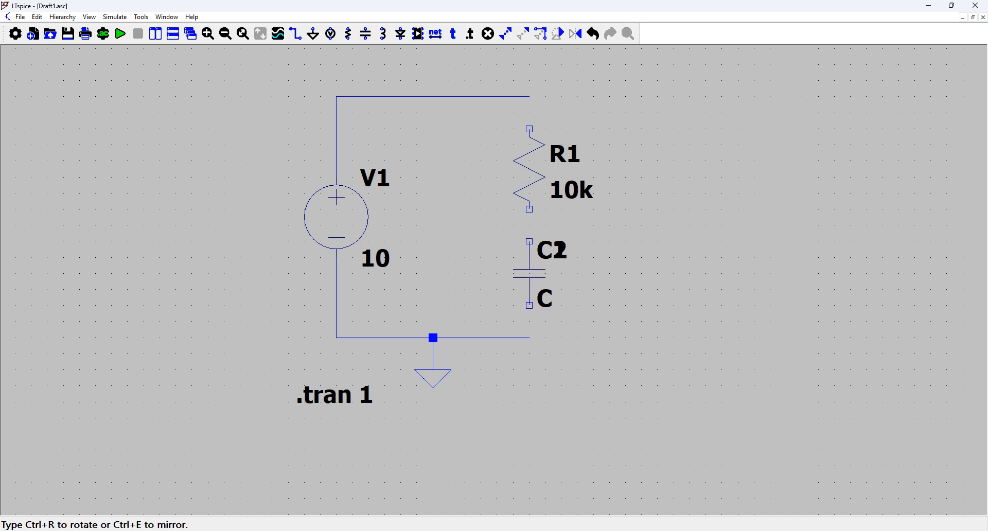
key(w)
click(529, 306)
click(530, 338)
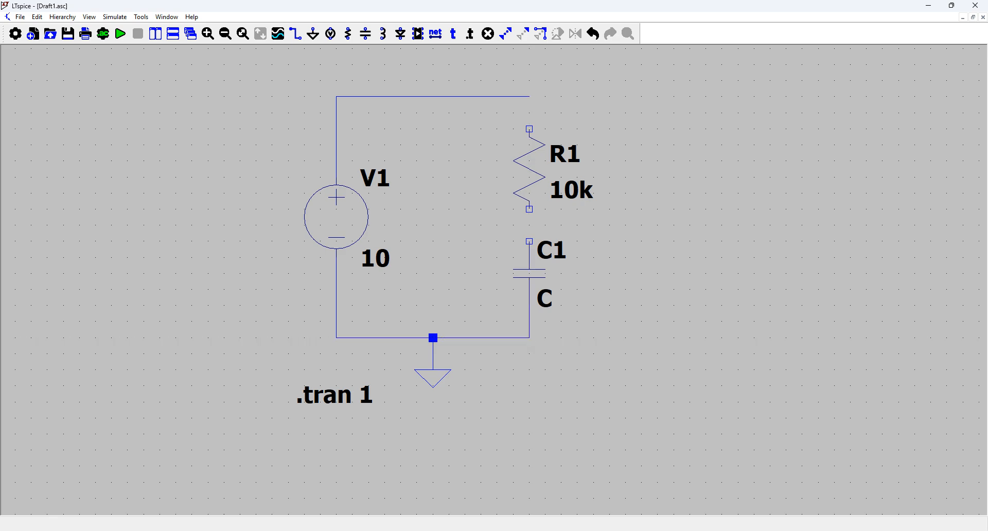
click(530, 241)
click(530, 209)
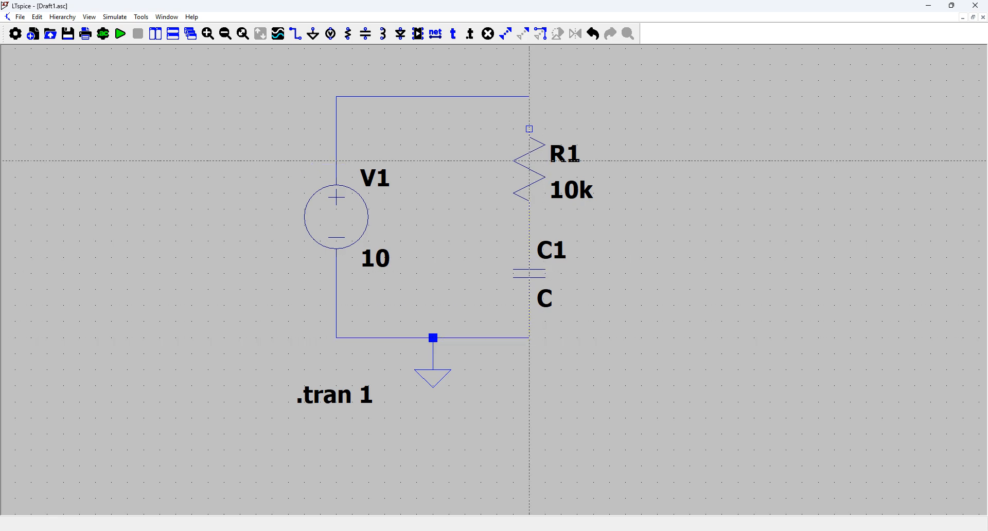
click(530, 128)
click(530, 96)
key(Escape)
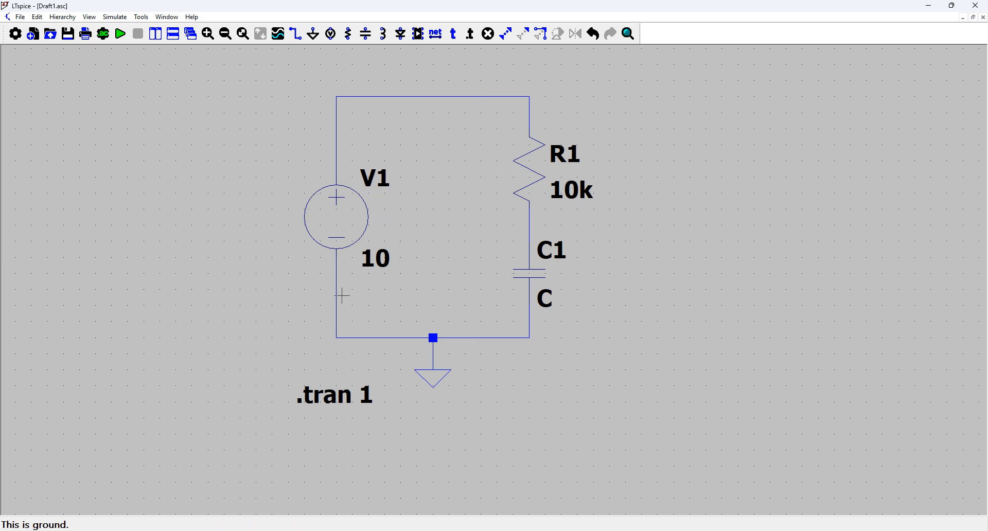
Make V1 a PULSE source with Vinitial 0, Von 10 and Tdelay 0.1, and move its value label clear of the capacitor.
right_click(340, 201)
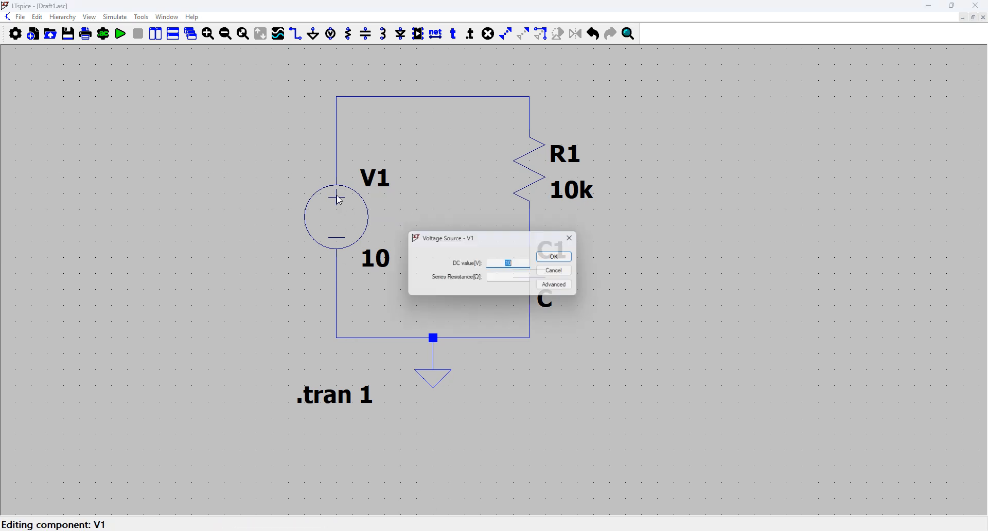
click(561, 287)
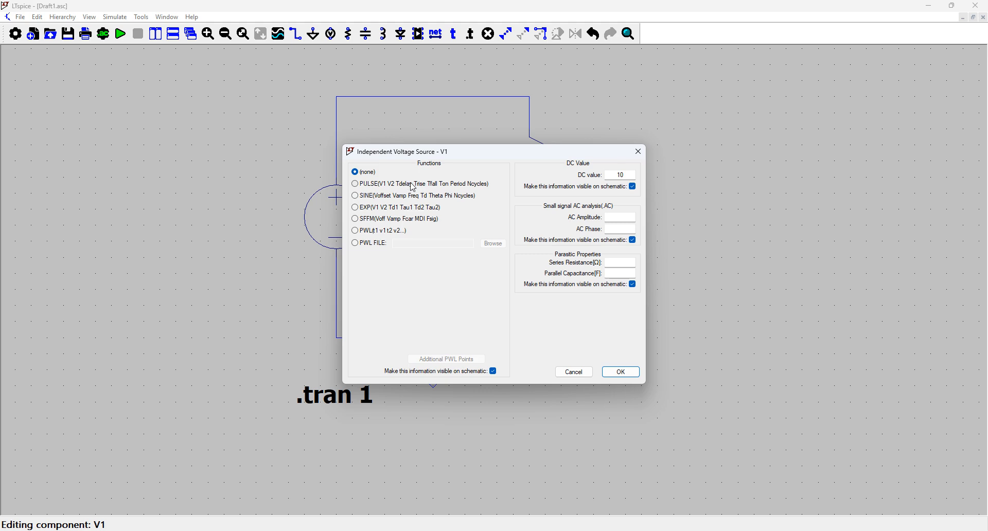
click(362, 186)
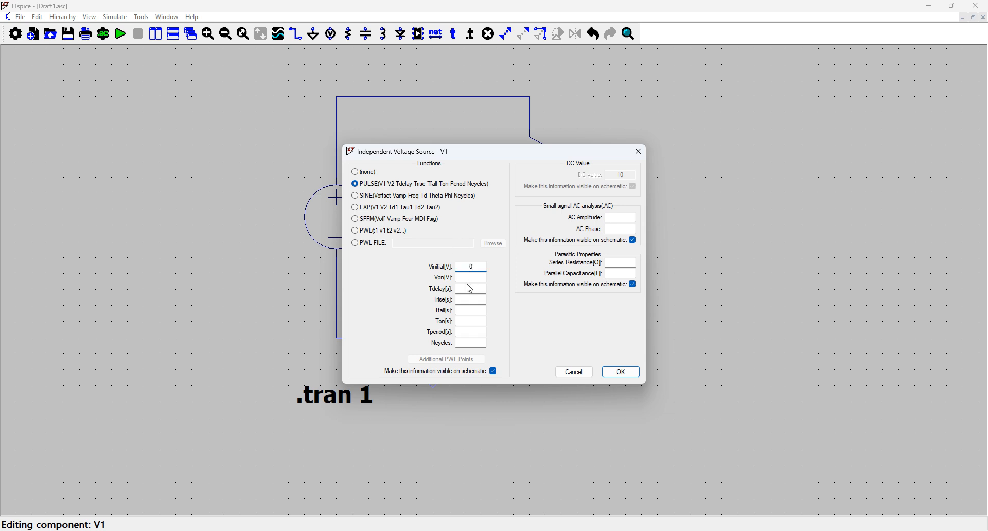
click(474, 279)
click(470, 289)
text(0.1)
click(471, 299)
click(622, 372)
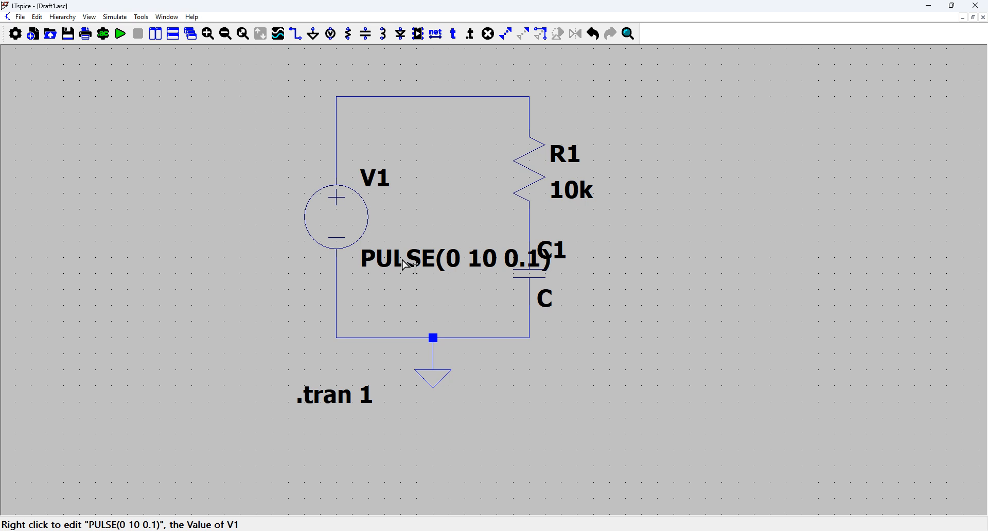
drag(364, 276, 247, 269)
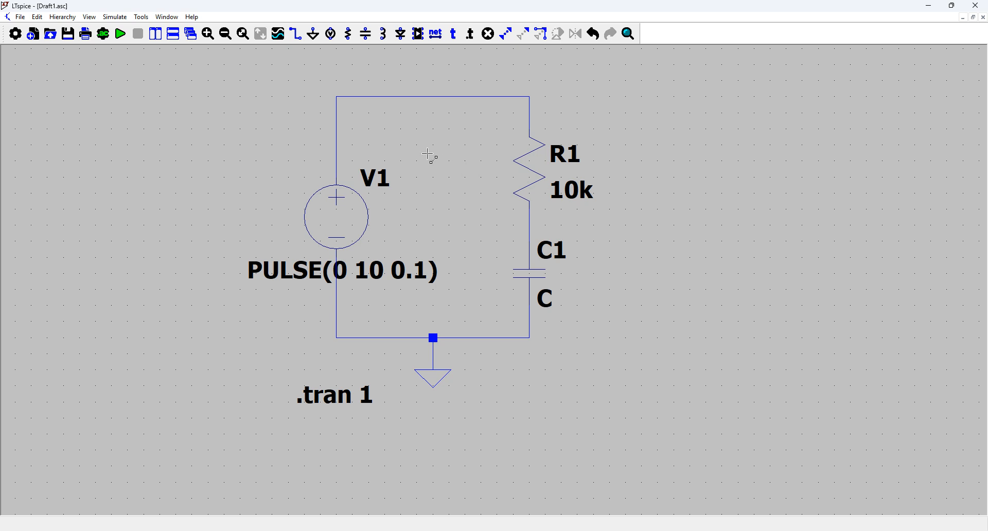
key(Escape)
Set capacitor C1's value to 1e-5 and try to run the transient simulation.
key(alt+r)
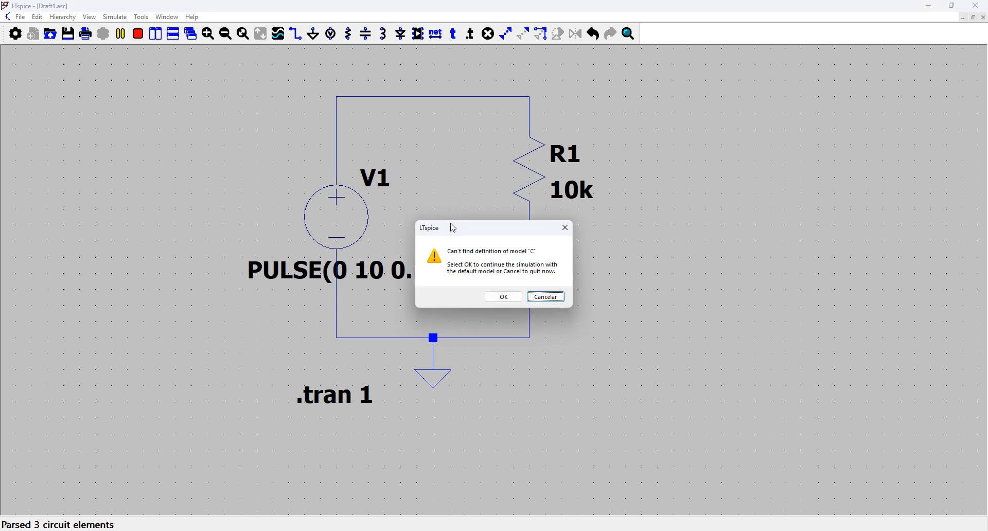
click(546, 297)
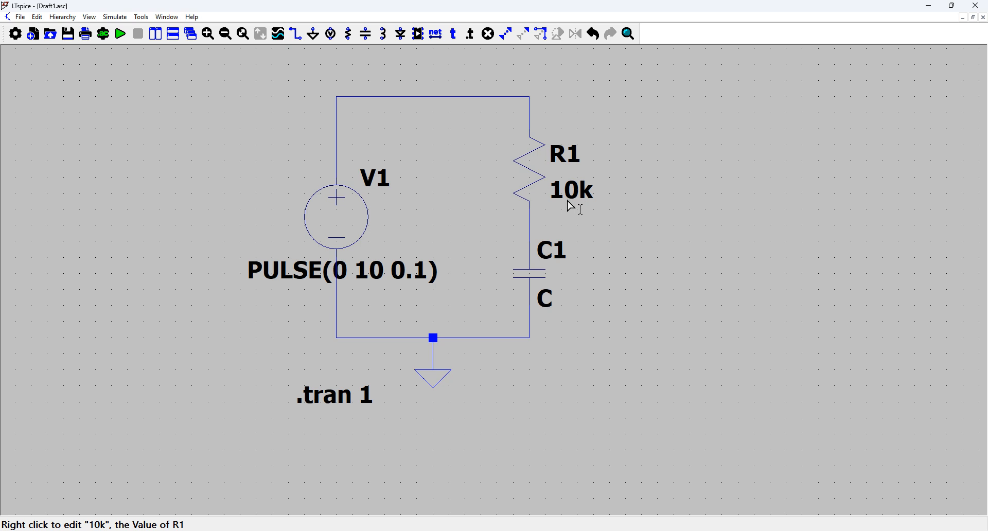
right_click(549, 302)
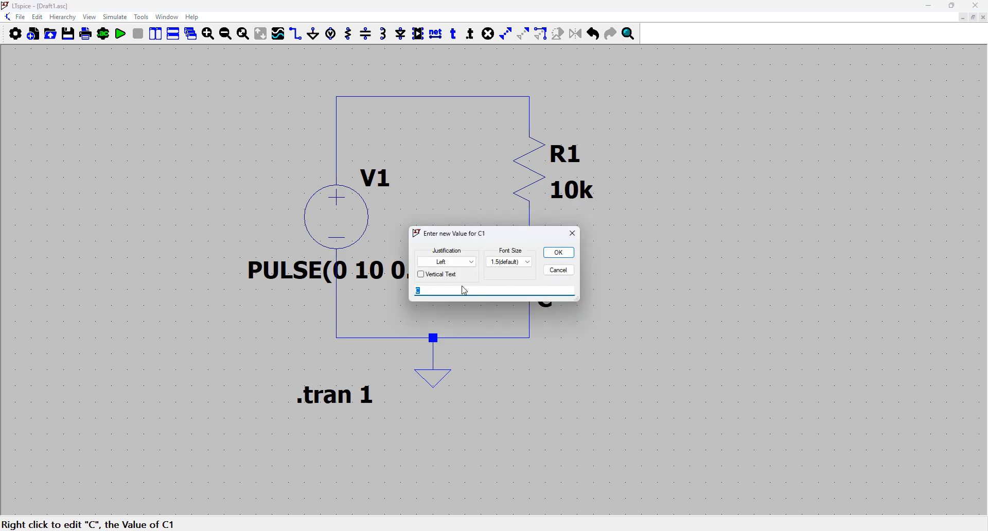
text(1e-5)
click(559, 253)
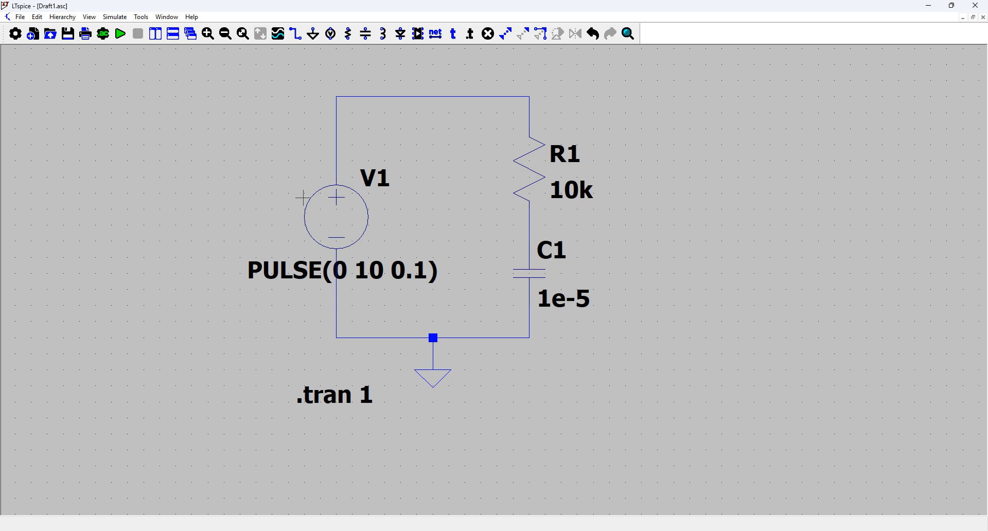
key(alt+r)
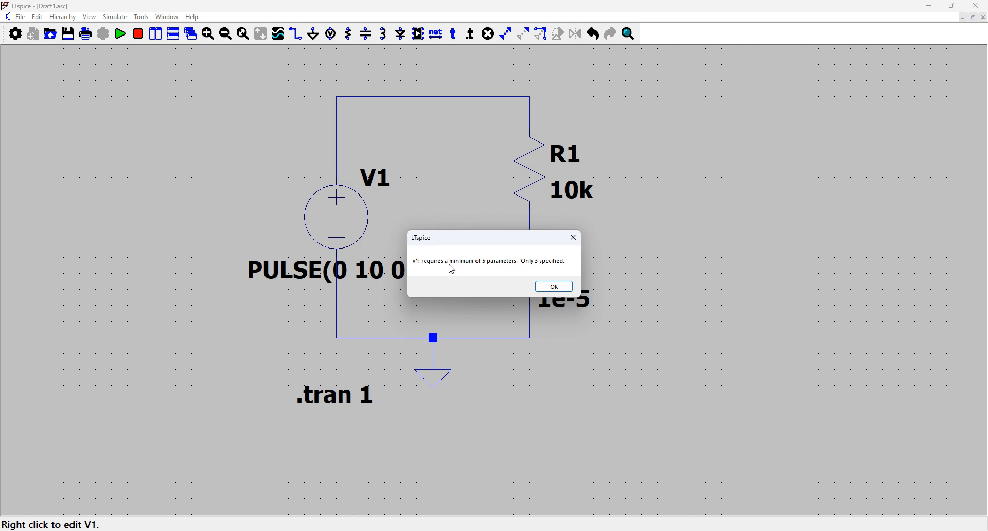
click(544, 284)
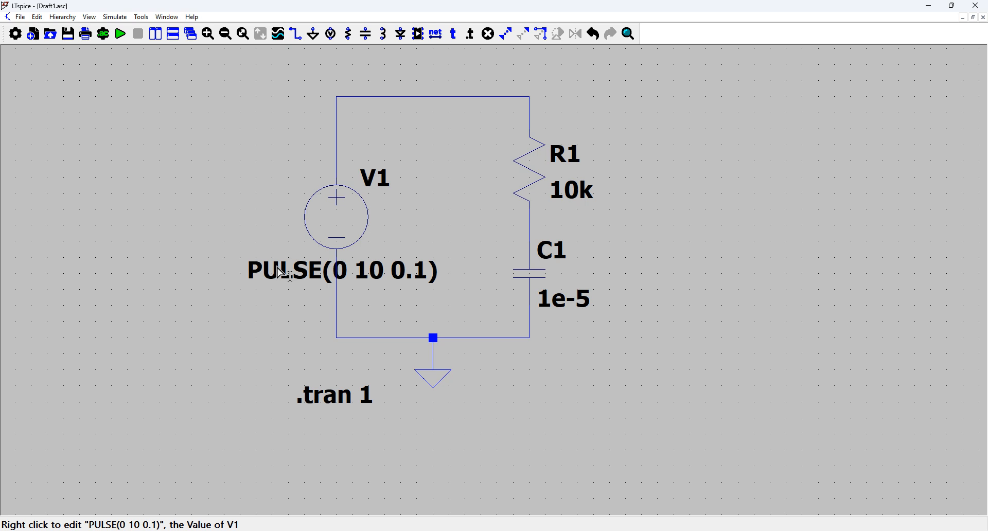
right_click(293, 273)
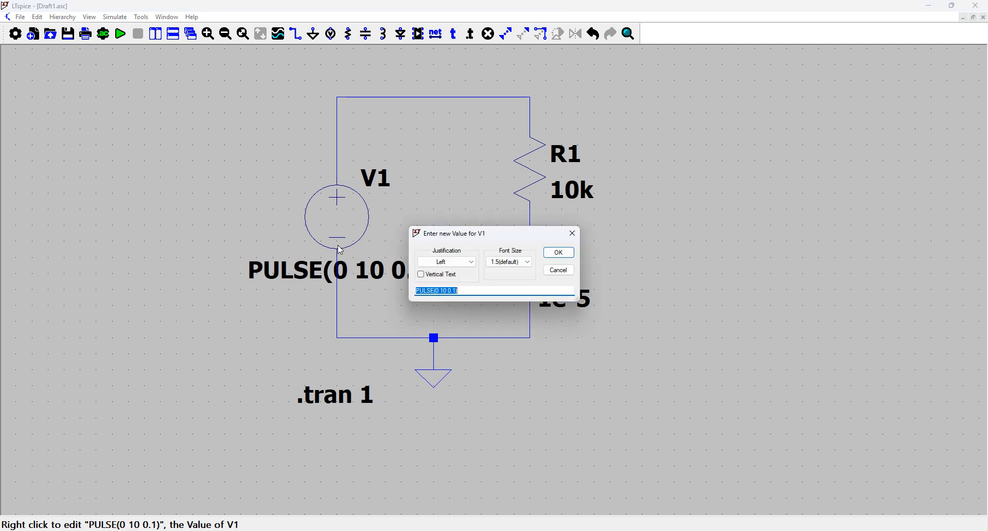
click(465, 292)
click(559, 270)
Set V1's pulse rise time and fall time both to 0.
right_click(338, 218)
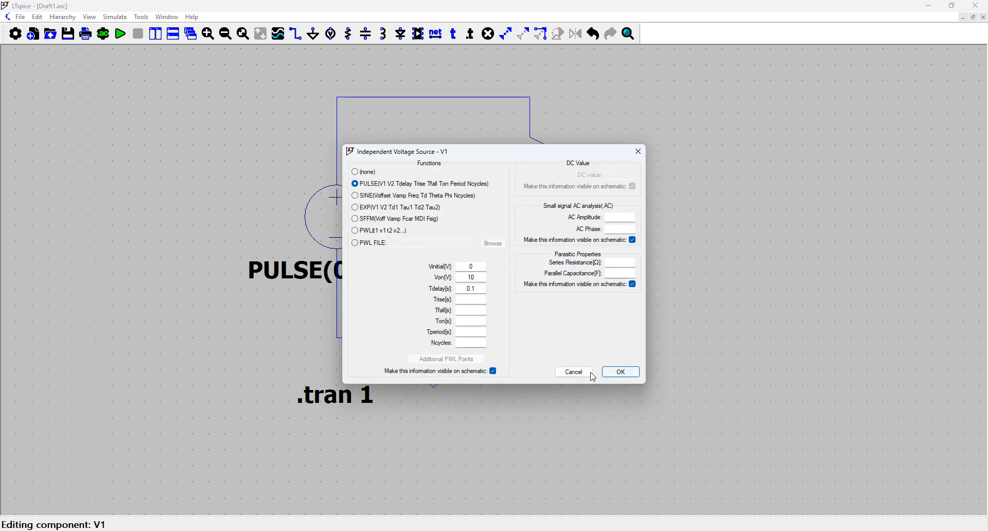
click(478, 299)
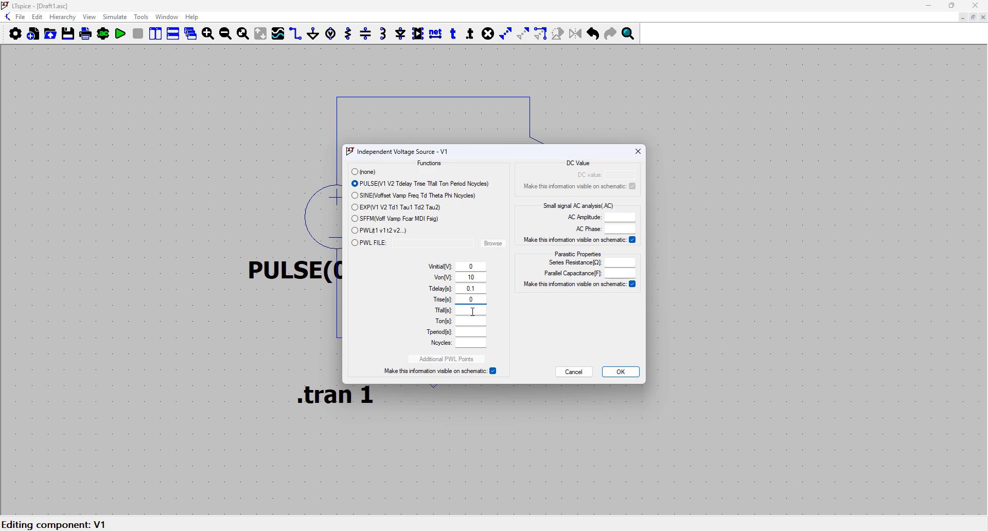
click(475, 310)
text(0)
click(625, 372)
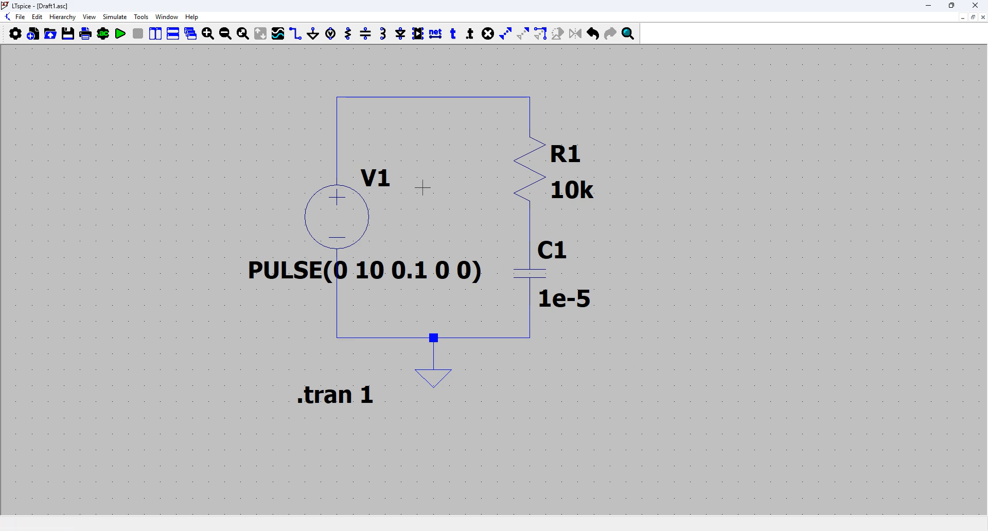
Run the simulation and plot the voltage at the R1–C1 node and the source voltage at the upper wire.
key(alt+r)
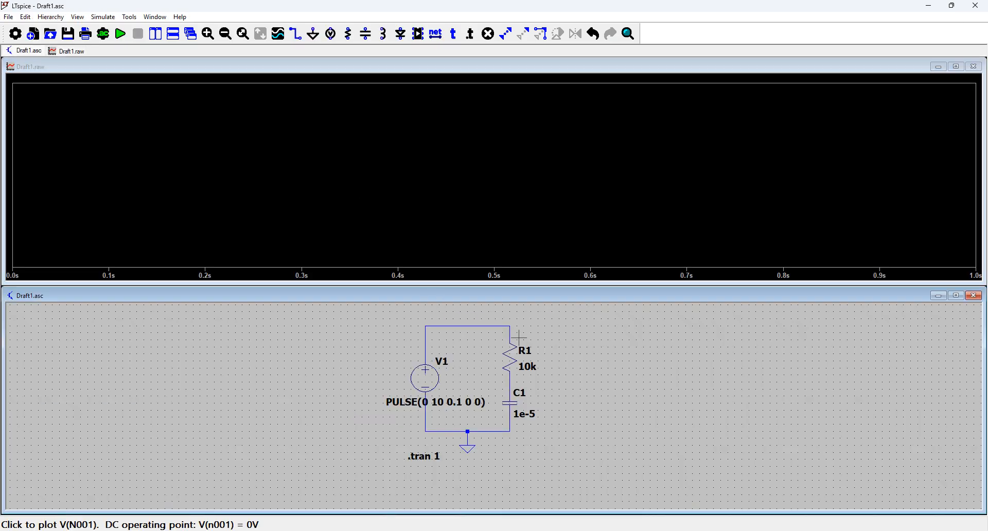
click(519, 372)
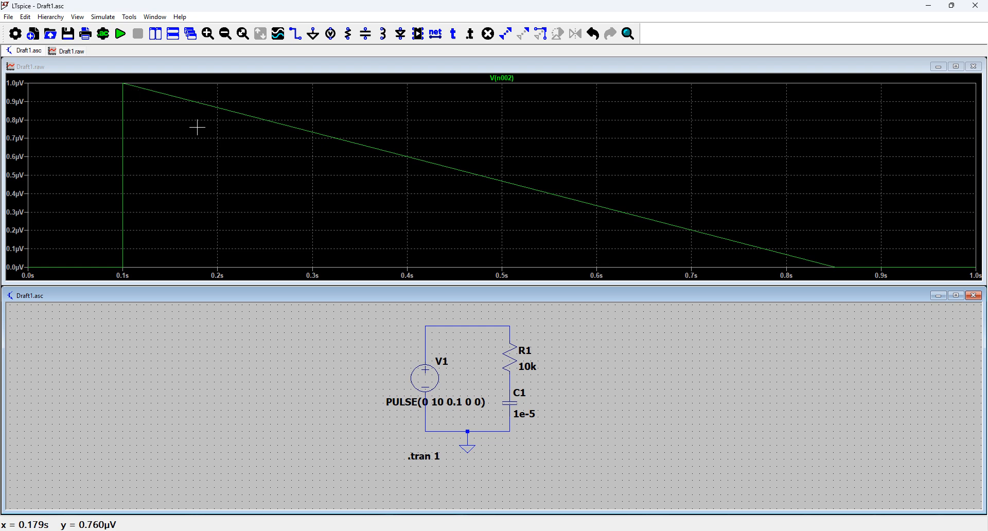
click(506, 328)
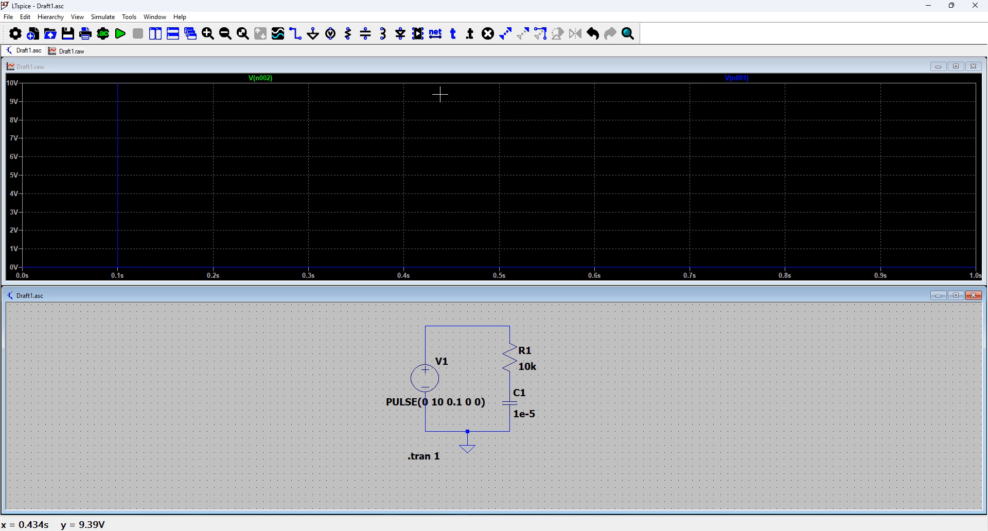
Set V1's pulse on time to 1 s and rerun the simulation.
right_click(428, 381)
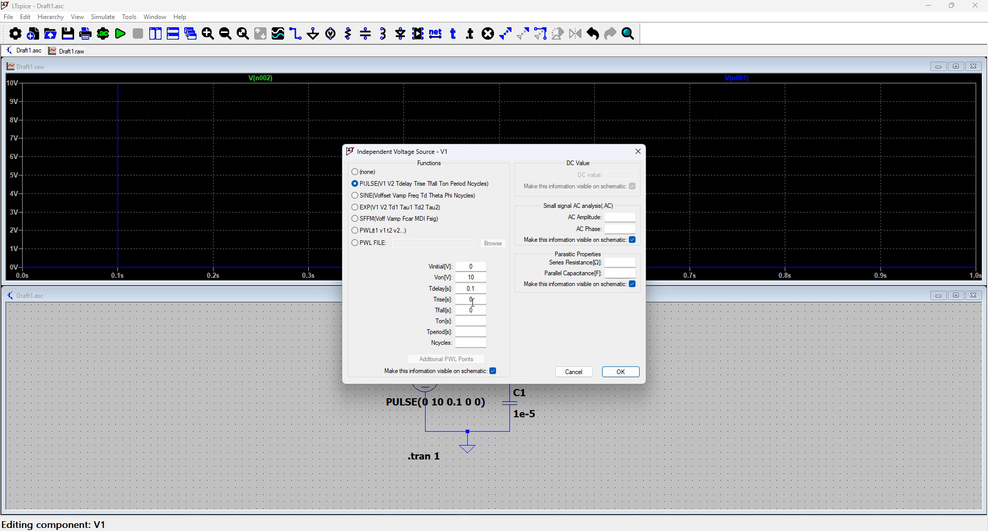
click(465, 320)
click(620, 372)
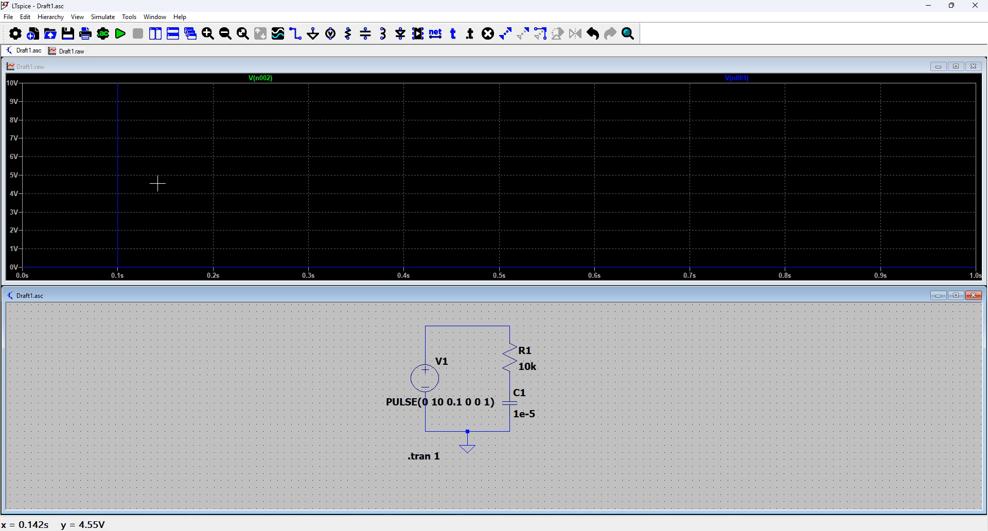
key(alt+r)
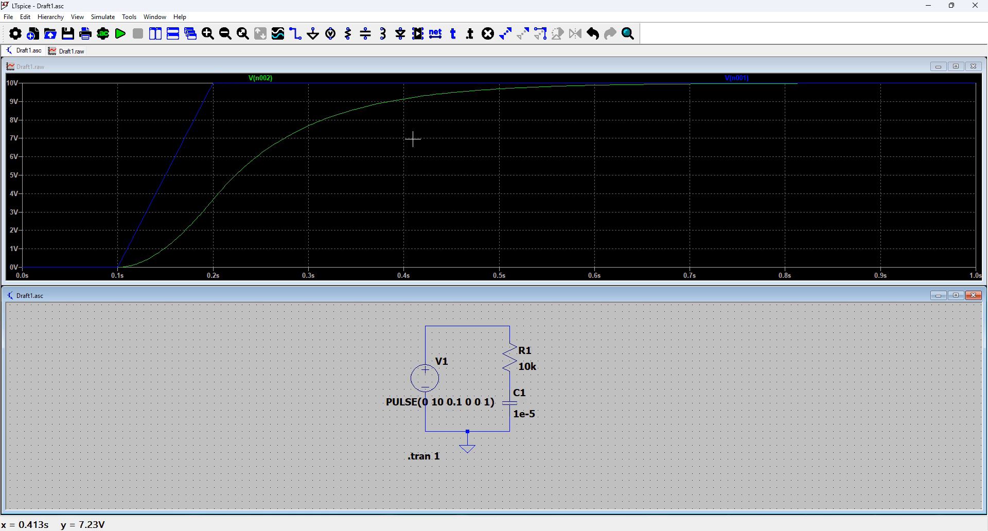
Set V1's pulse rise time to 0.001 s.
right_click(425, 383)
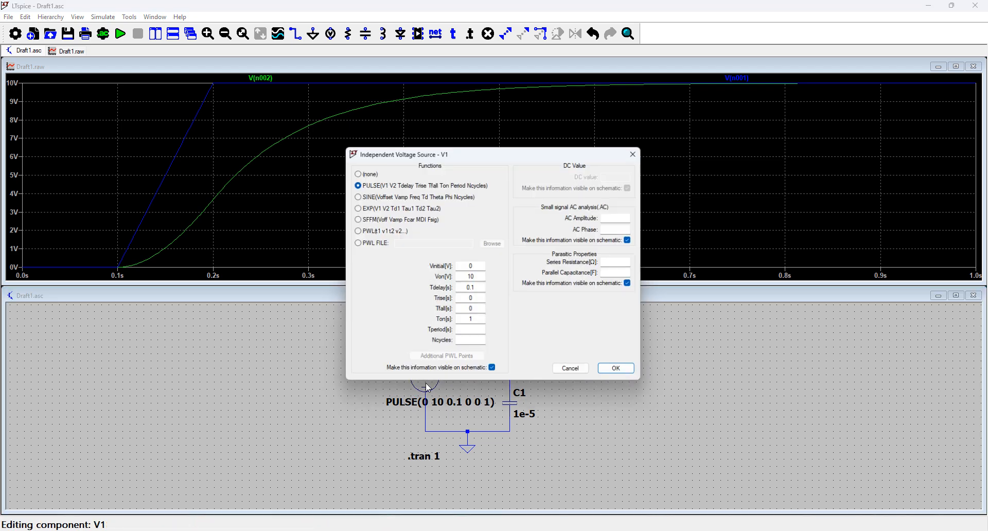
click(478, 300)
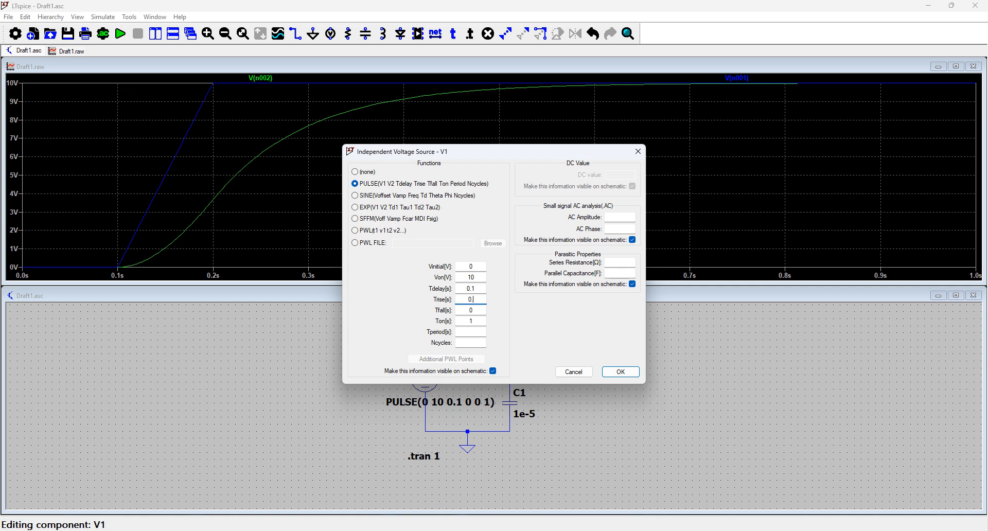
text(.001)
click(625, 372)
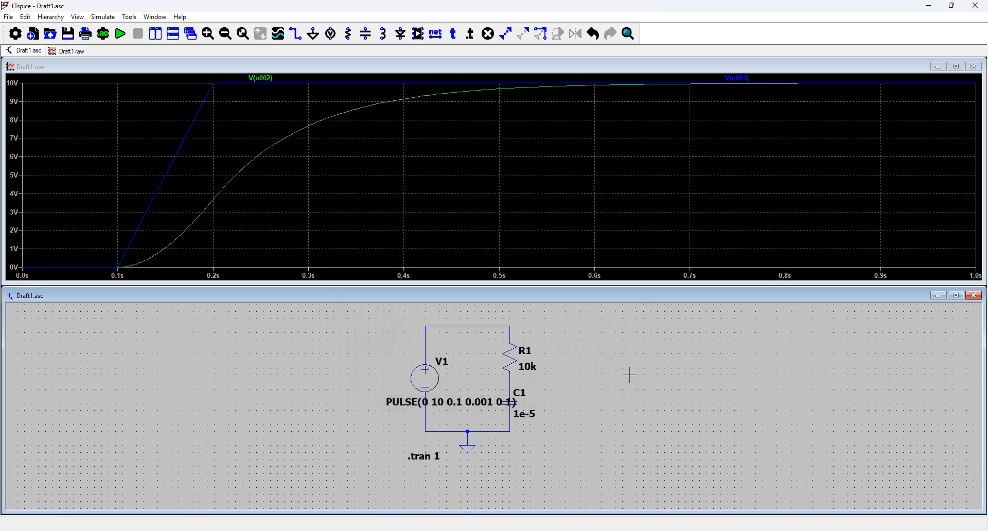
Rerun the simulation and shift V1's PULSE text left so it no longer overlaps capacitor C1.
key(alt+r)
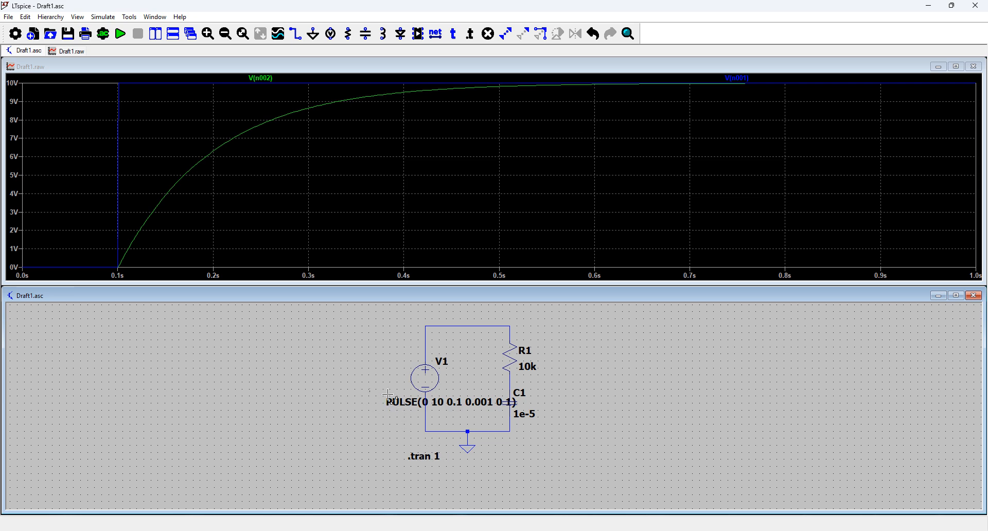
drag(370, 389, 454, 412)
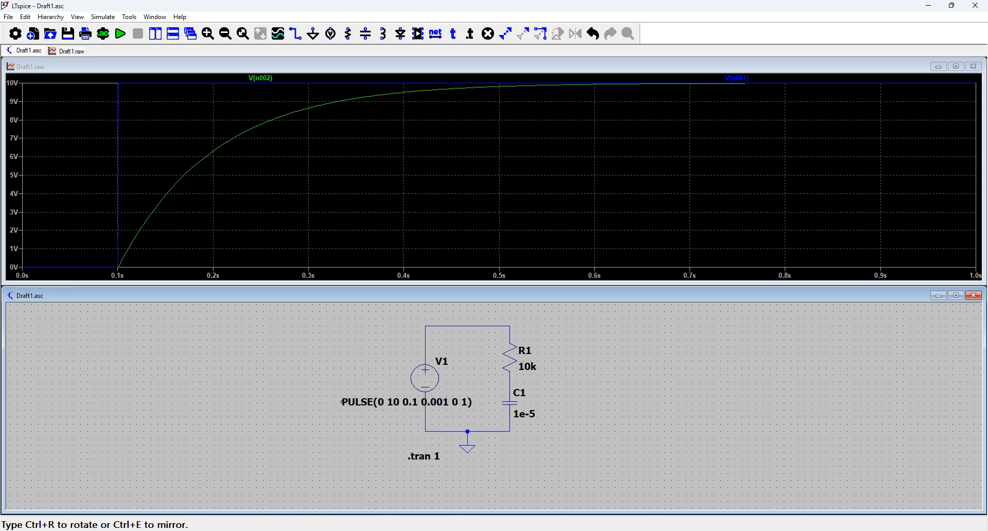
click(410, 412)
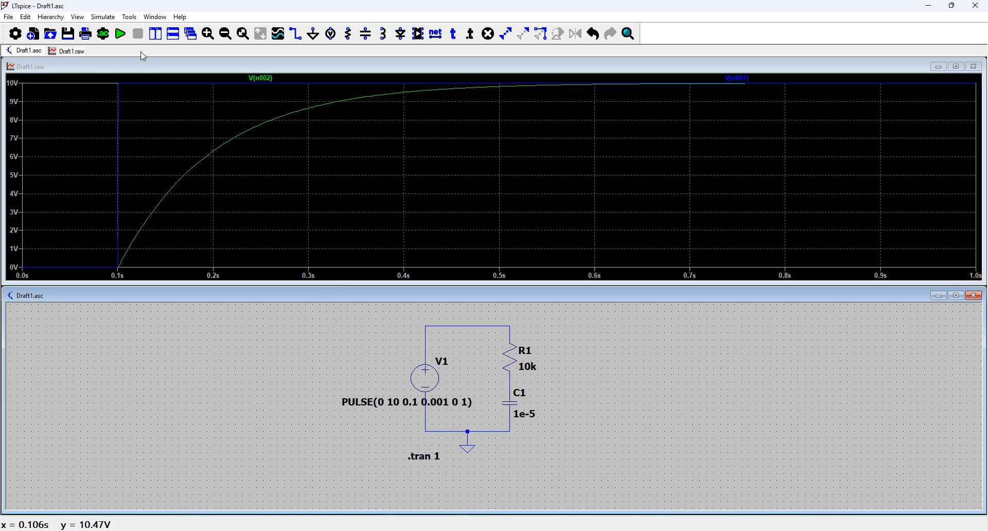
Run the transient simulation again with the rearranged schematic.
click(51, 20)
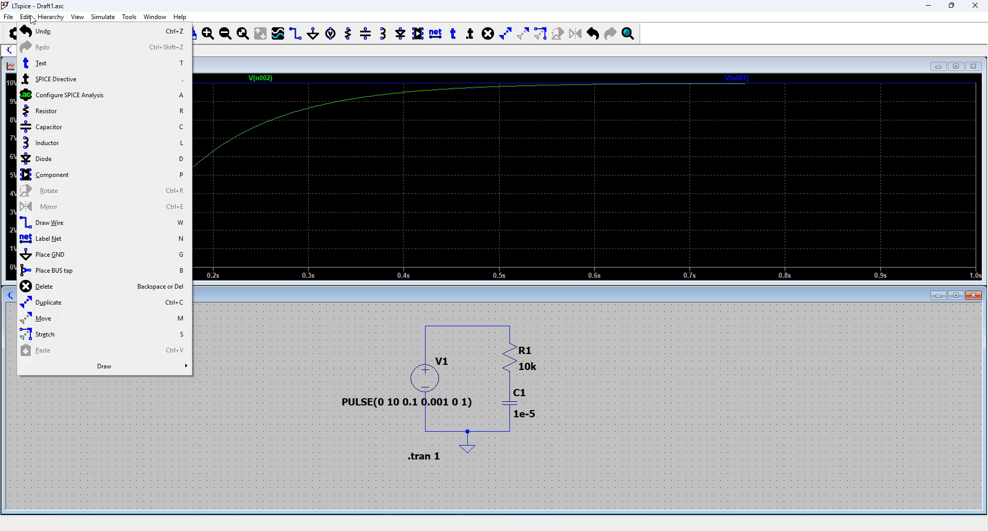
mouse_move(103, 22)
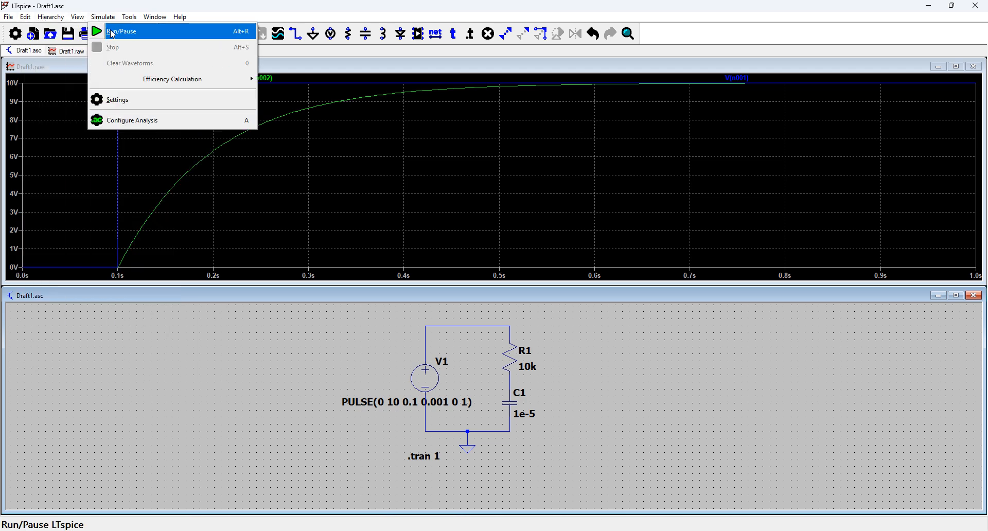
click(110, 30)
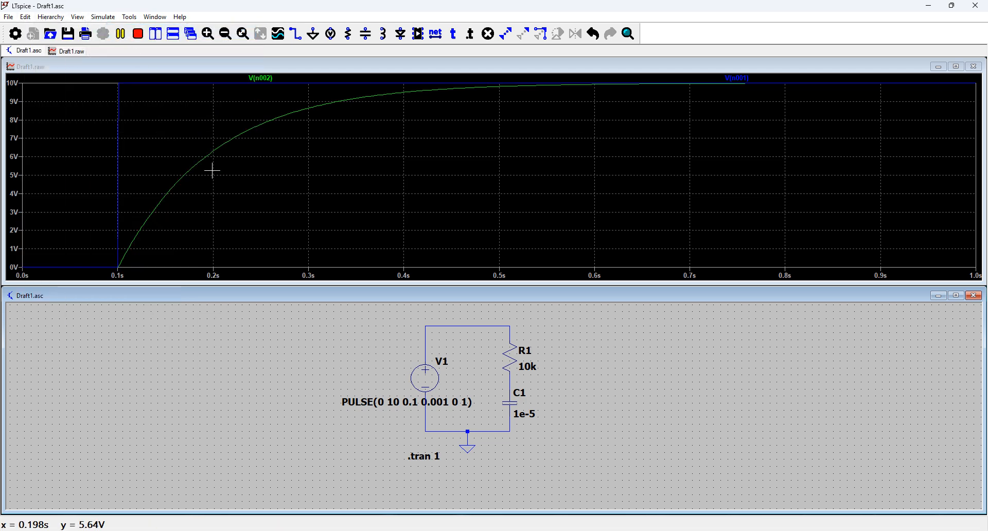
Replace the transient analysis with a decade AC sweep of 10 points per decade from 0.1 to 100 Hz, and run it.
right_click(422, 465)
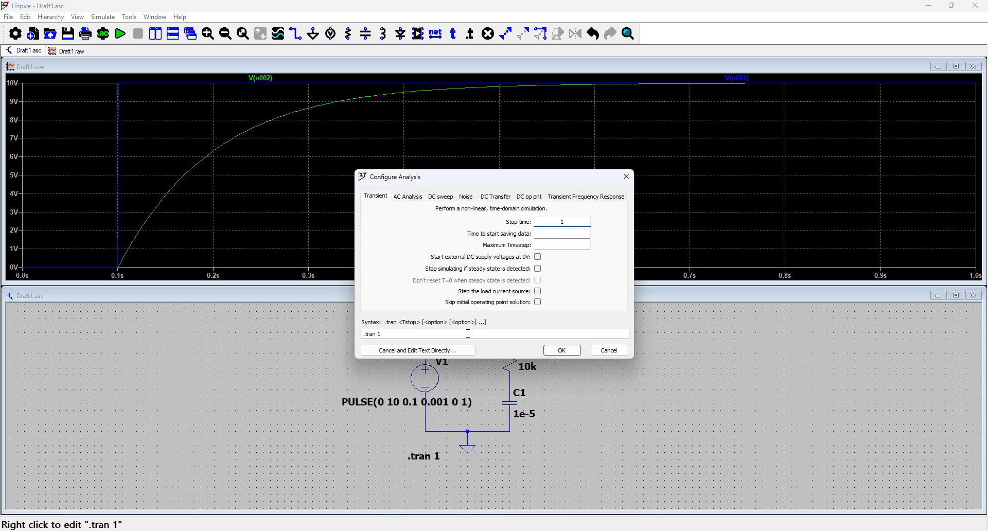
click(403, 199)
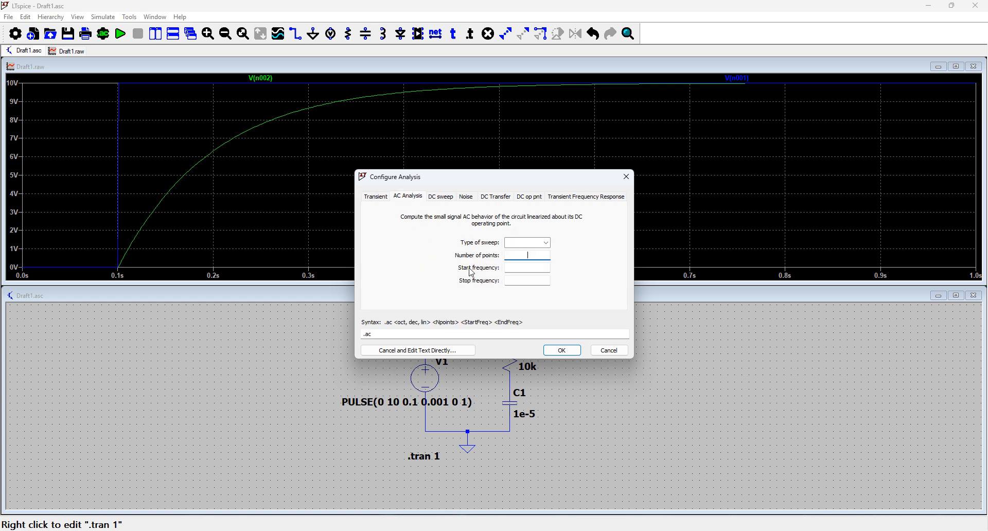
click(538, 244)
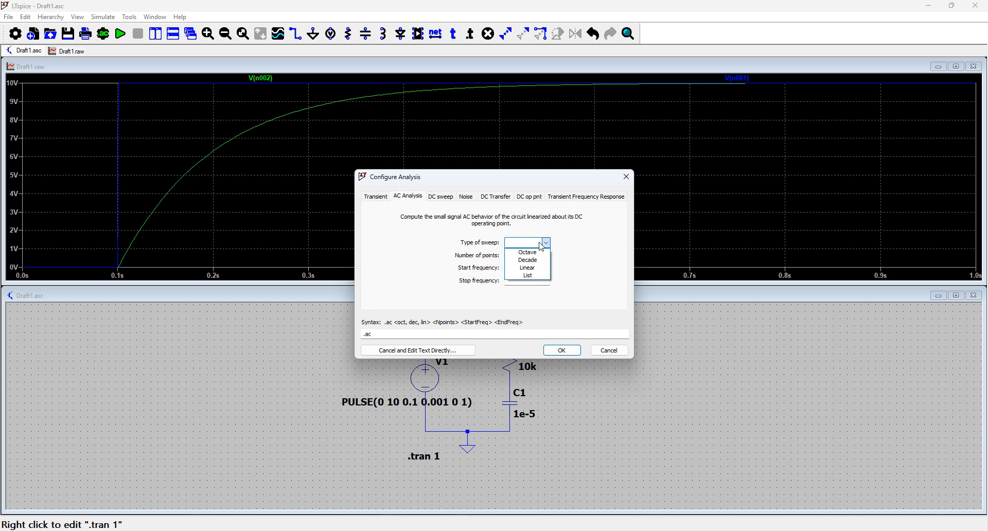
click(543, 261)
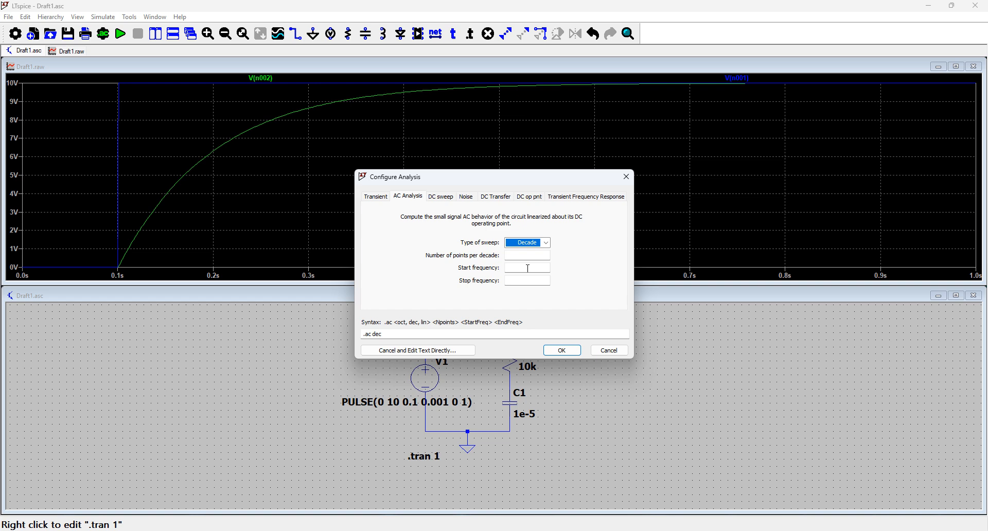
click(528, 268)
click(532, 280)
text(100)
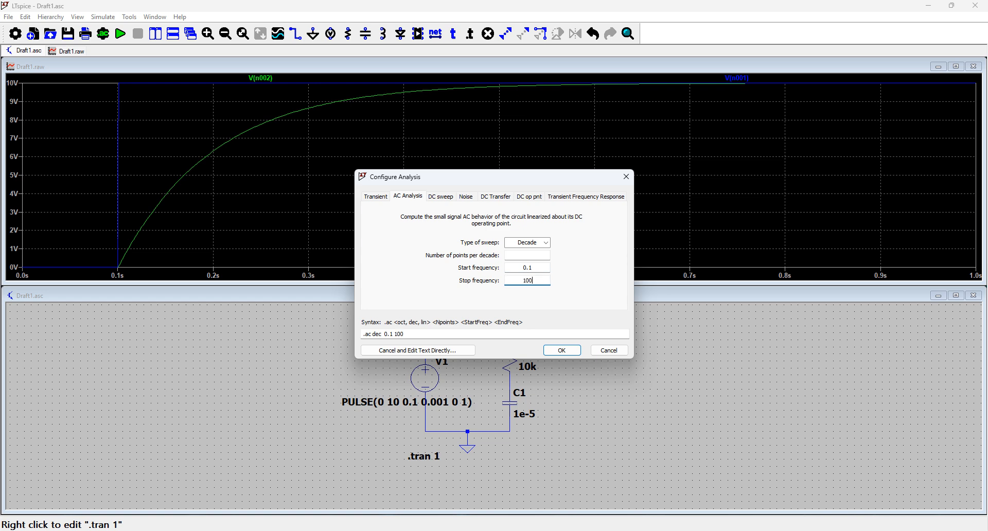
click(509, 333)
click(532, 252)
text(10)
click(562, 350)
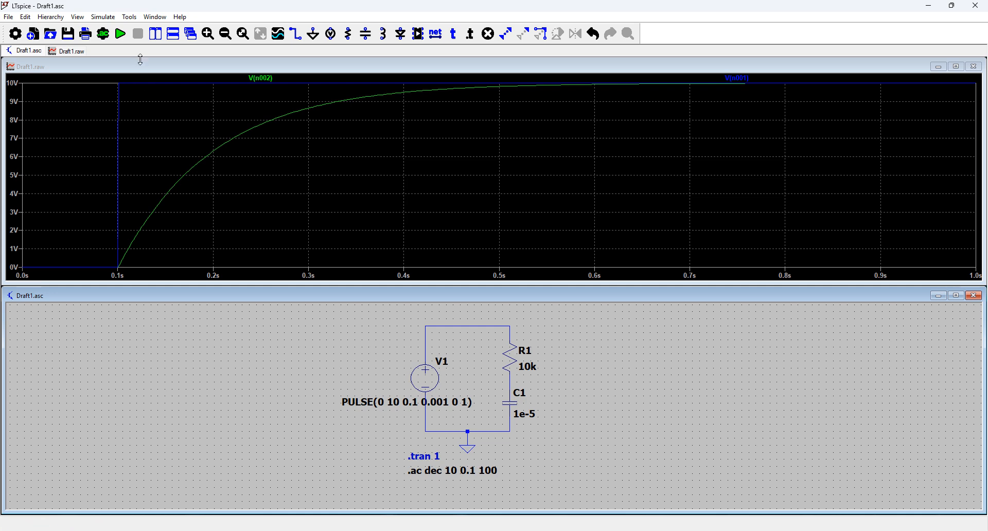
click(120, 34)
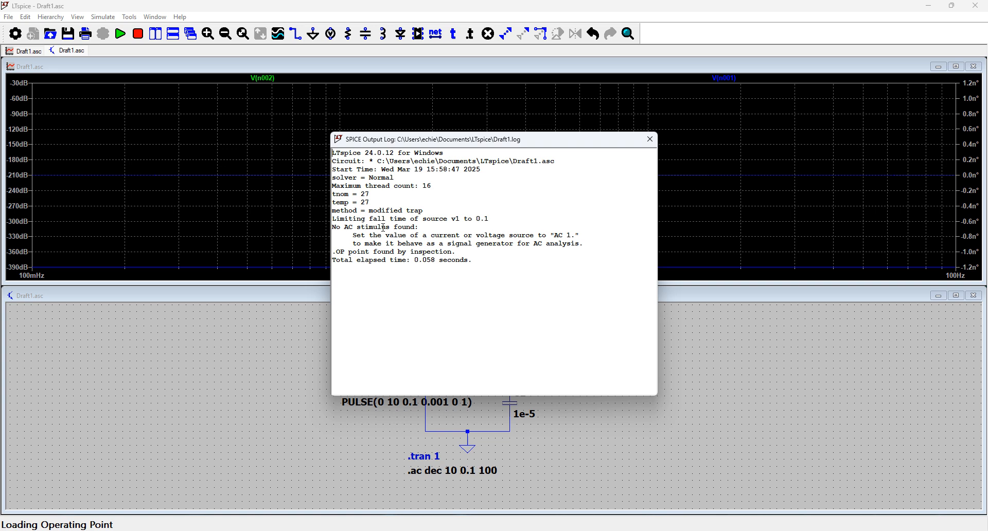
click(650, 139)
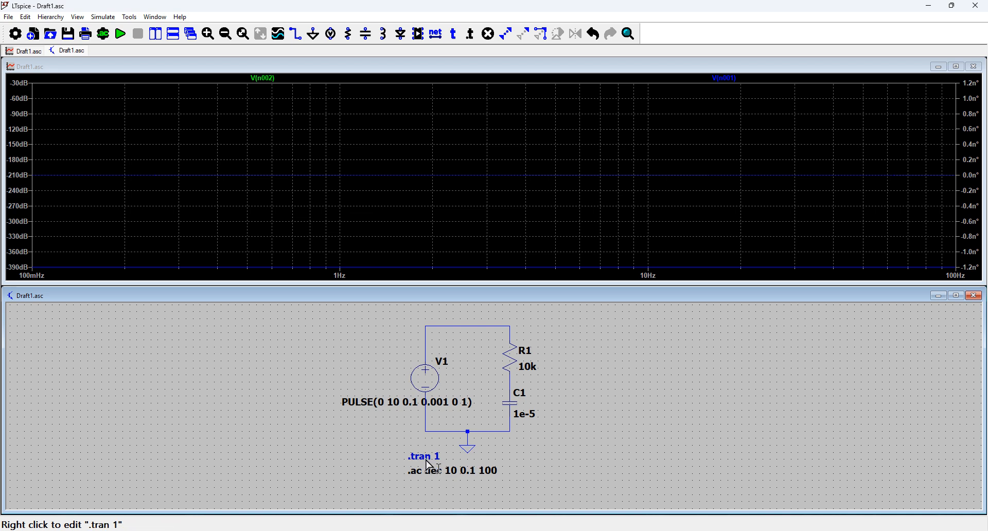
right_click(428, 460)
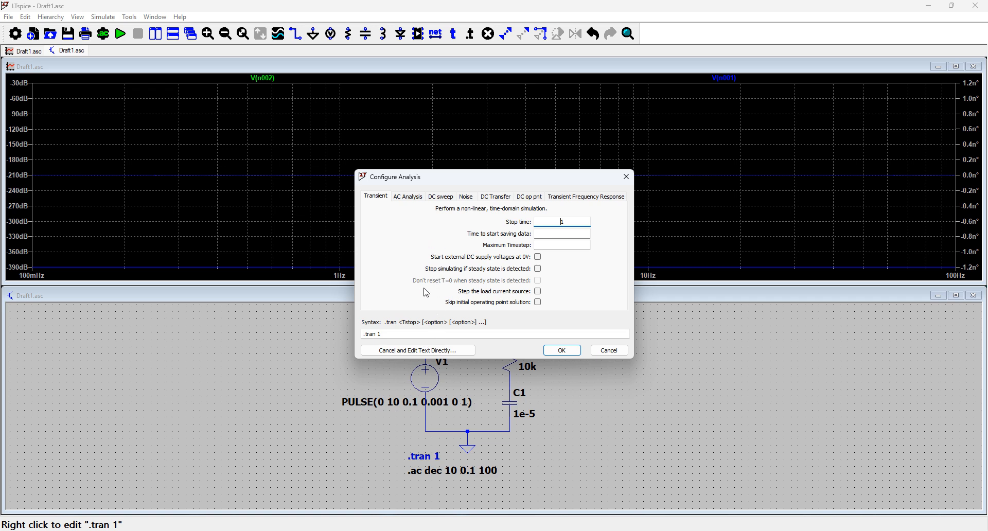
click(409, 336)
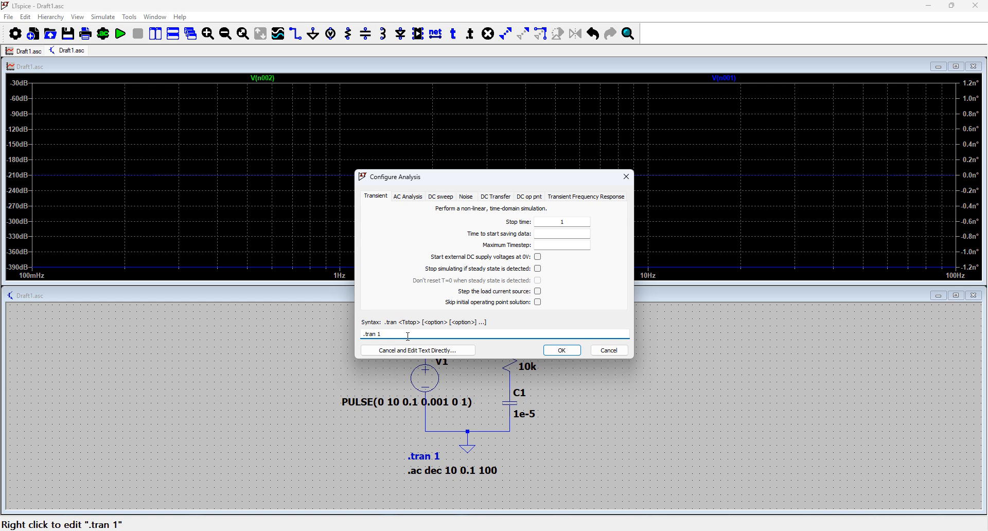
click(603, 352)
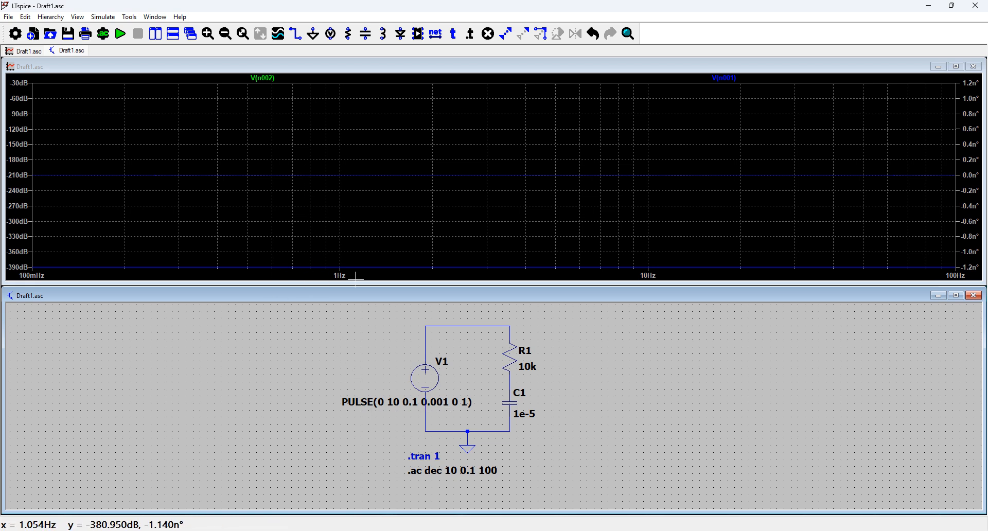
Set V1's small-signal AC amplitude to 10 and rerun the AC analysis.
right_click(426, 373)
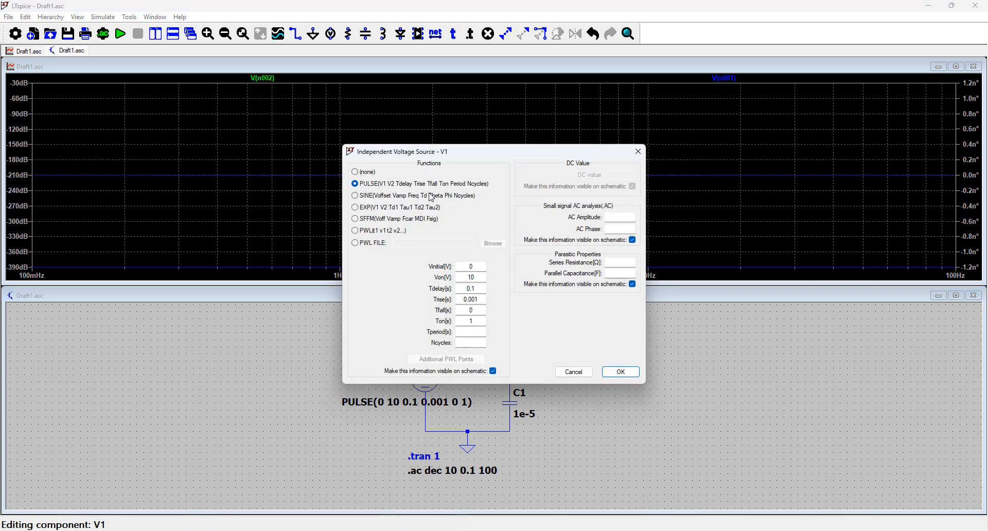
click(620, 217)
click(617, 371)
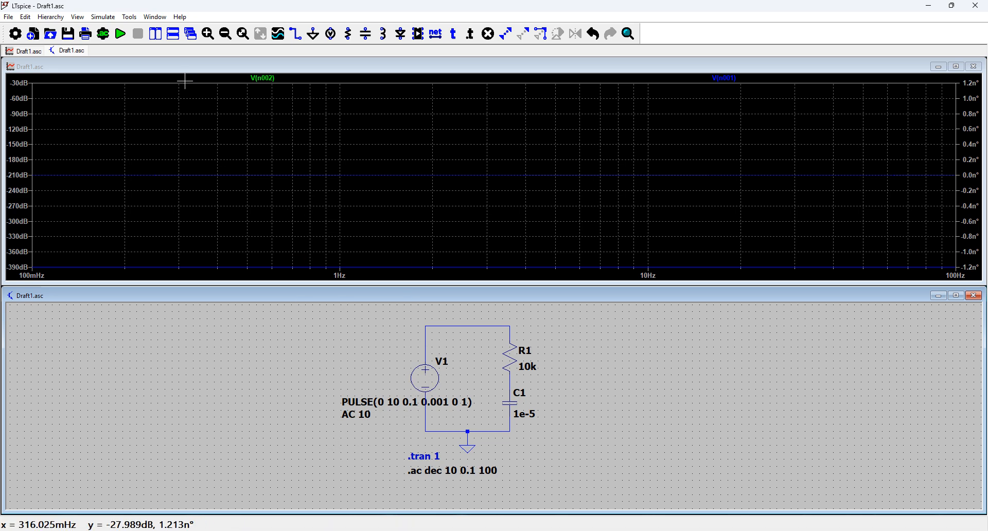
click(121, 34)
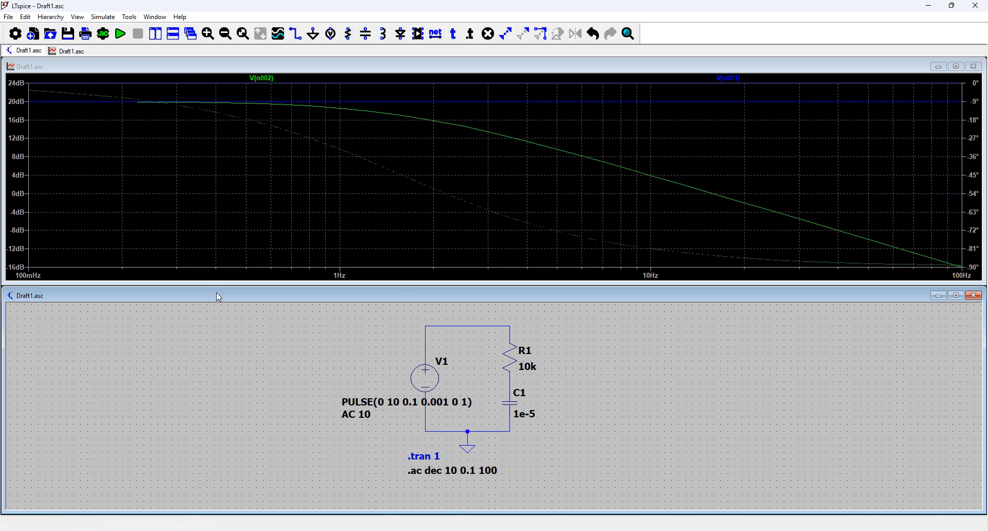